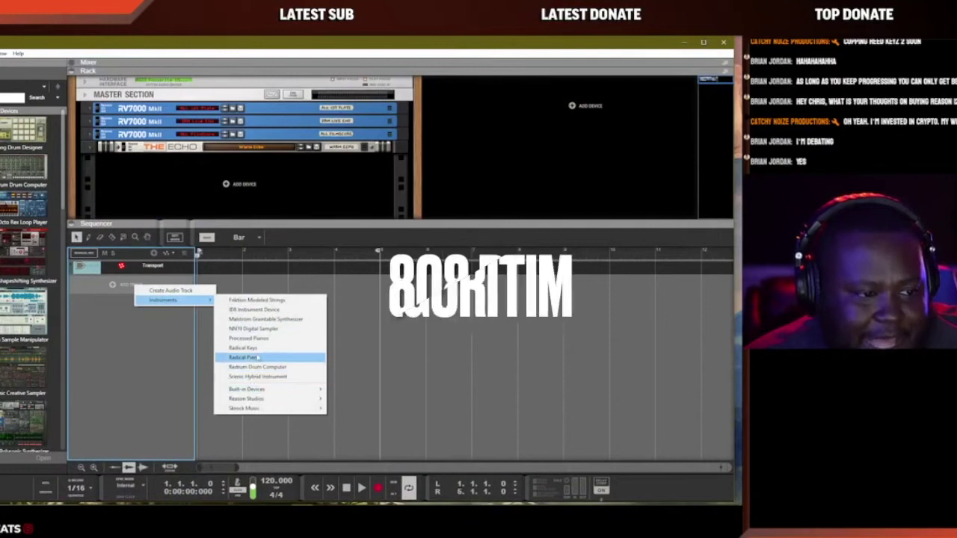
# - Add an Algoritm FM Synthesizer to the rack and enlarge the rack area to fit the whole device
pyautogui.click(12, 174)
pyautogui.scroll(10, 34, 284)
pyautogui.scroll(-6, 34, 284)
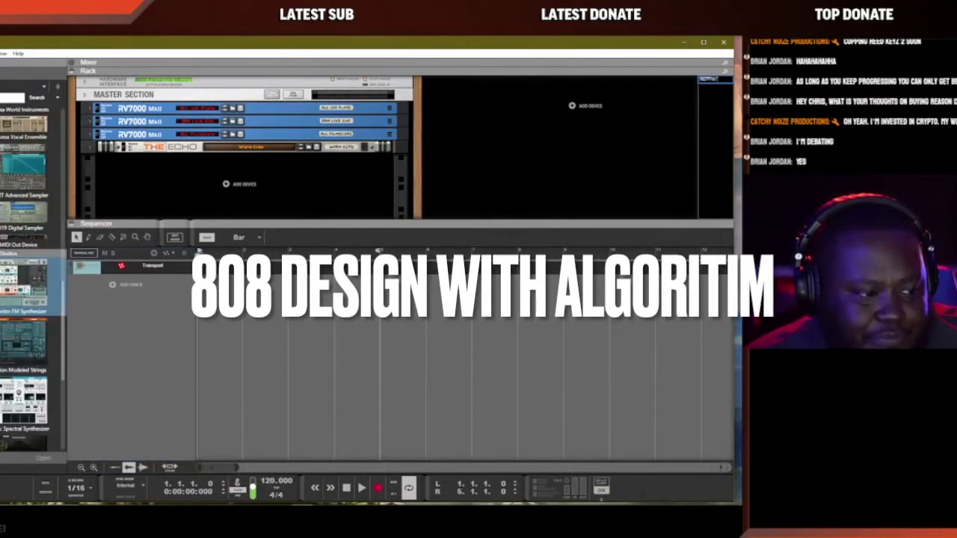
pyautogui.doubleClick(23, 215)
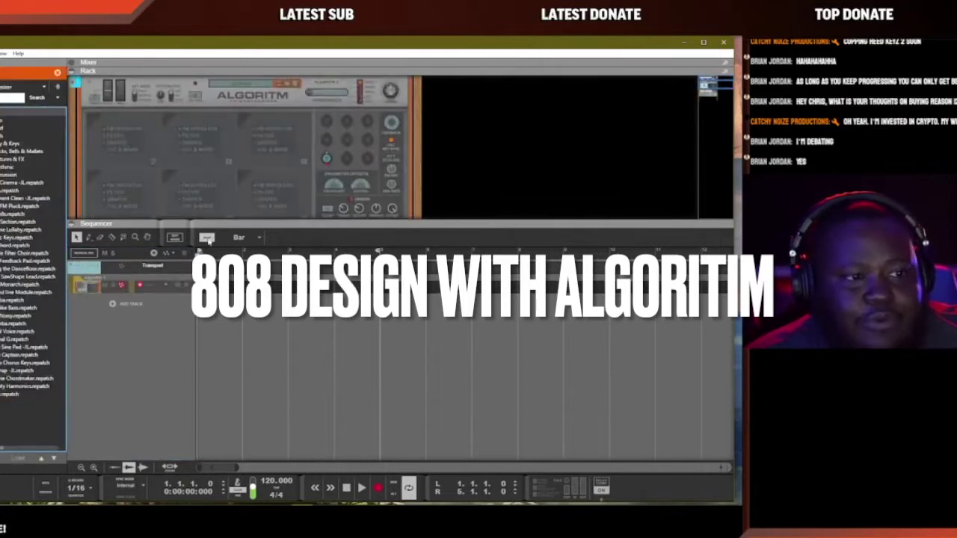
pyautogui.moveTo(285, 223); pyautogui.dragTo(285, 397)
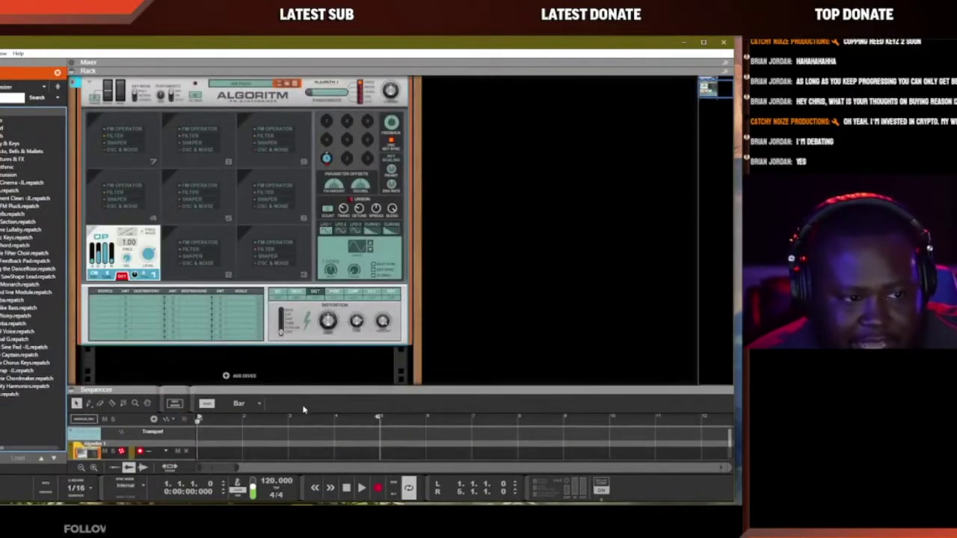
pyautogui.scroll(2, 267, 294)
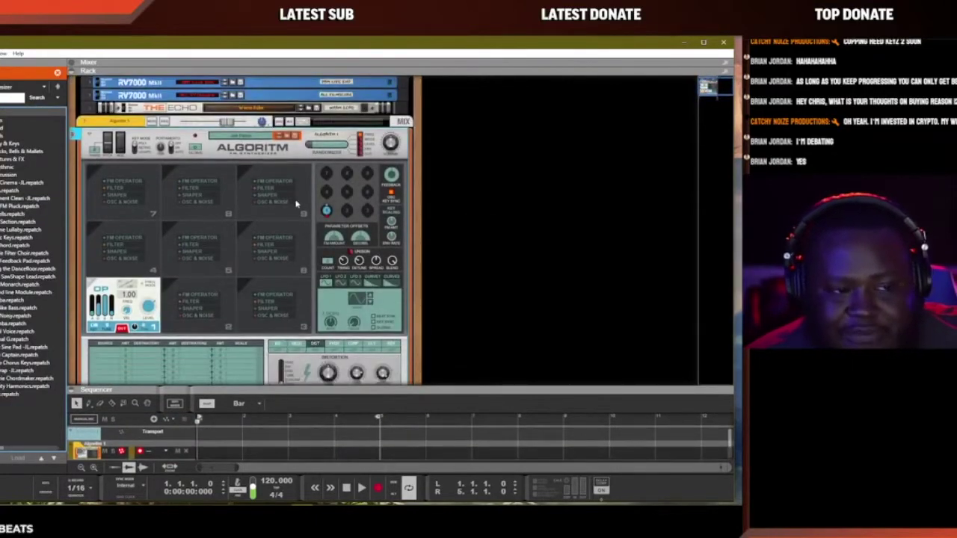
pyautogui.scroll(-1, 303, 213)
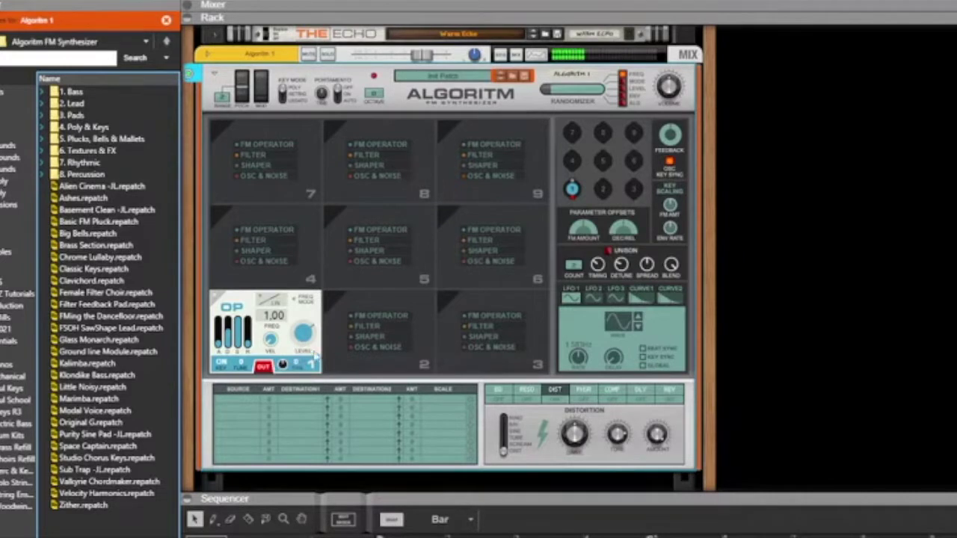
# - Shape operator 1's amplitude envelope by setting sustain to 0 % and adjusting the decay and release
pyautogui.moveTo(306, 334)
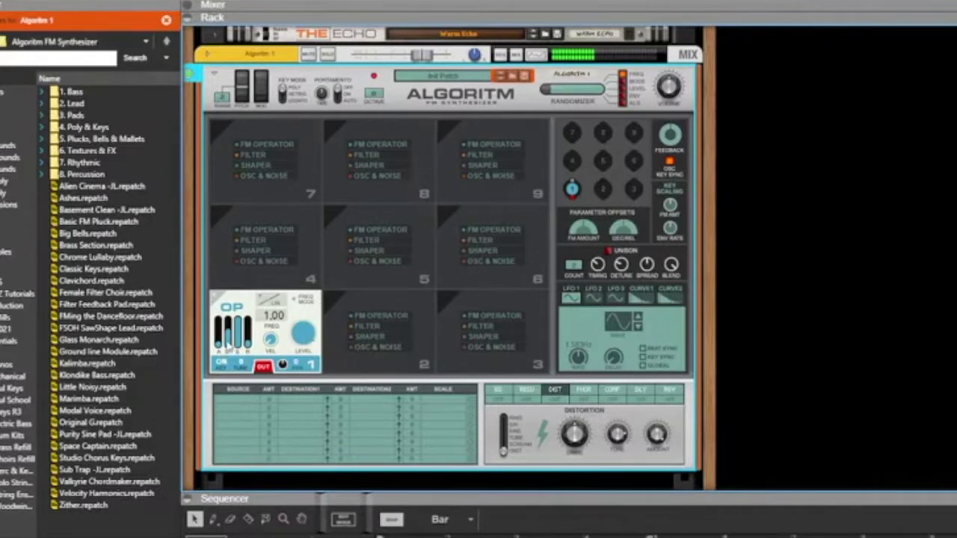
pyautogui.moveTo(241, 334)
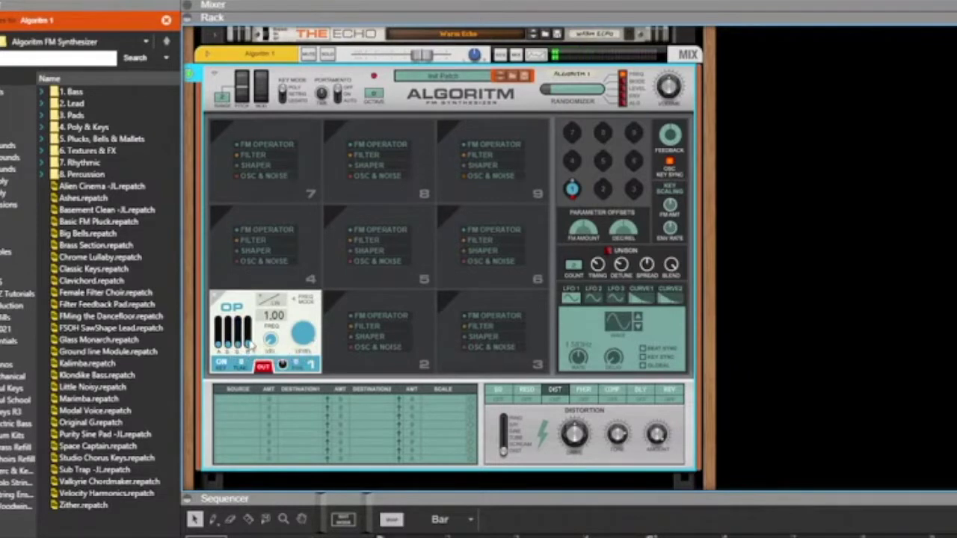
pyautogui.moveTo(252, 346); pyautogui.dragTo(252, 278)
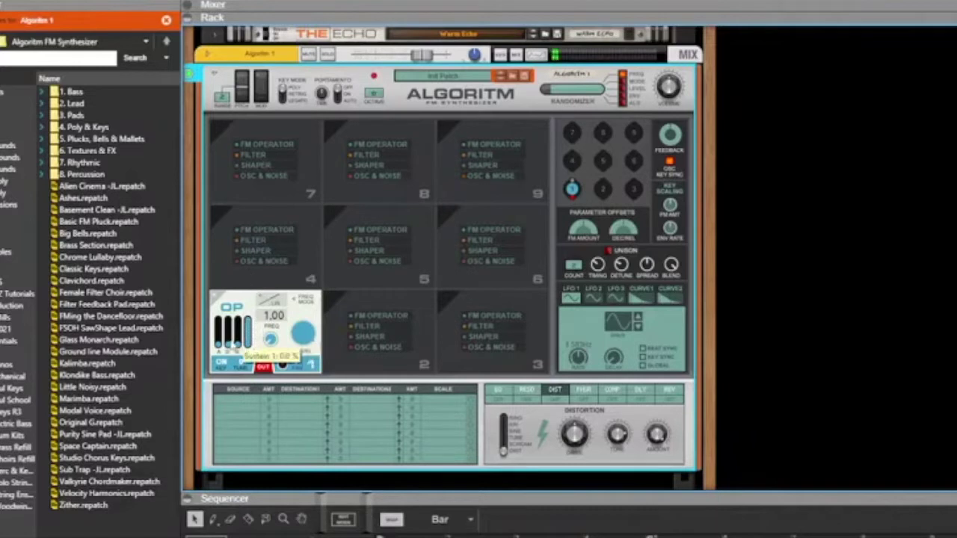
pyautogui.moveTo(229, 345); pyautogui.dragTo(228, 337)
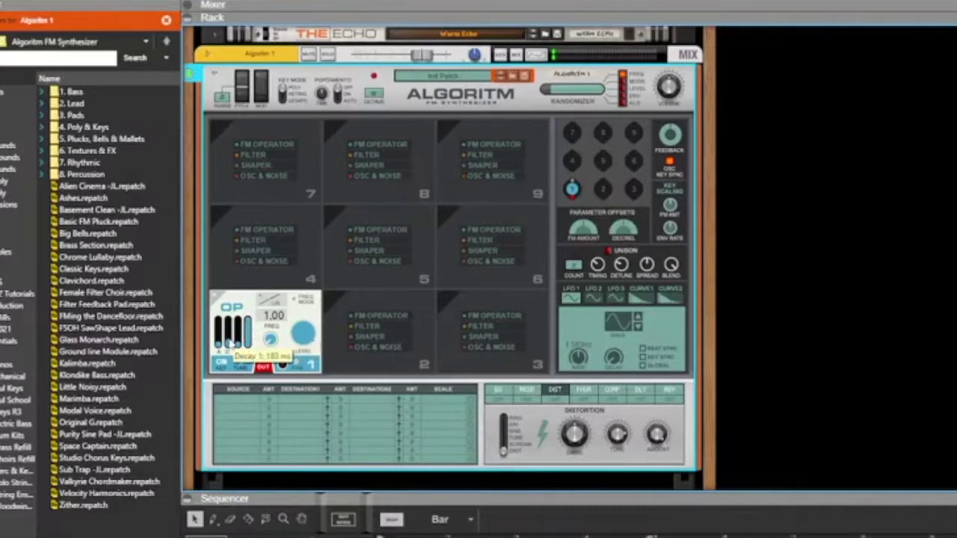
pyautogui.moveTo(229, 338); pyautogui.dragTo(232, 347)
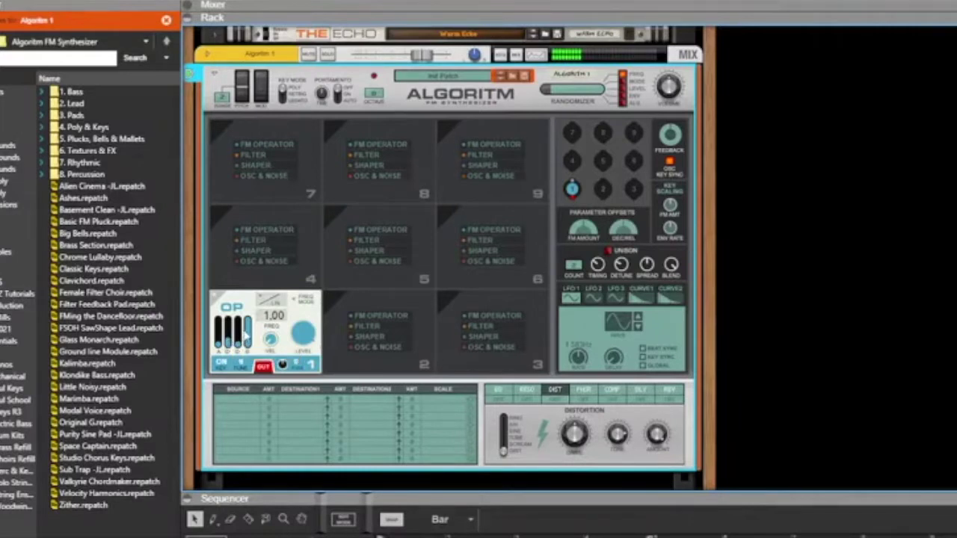
pyautogui.moveTo(248, 332); pyautogui.dragTo(248, 351)
pyautogui.click(268, 298)
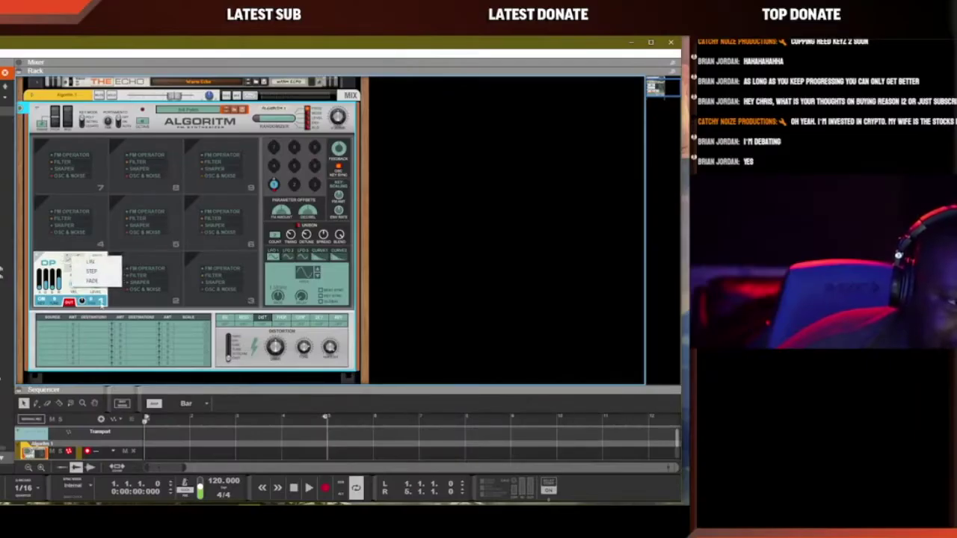
pyautogui.click(142, 303)
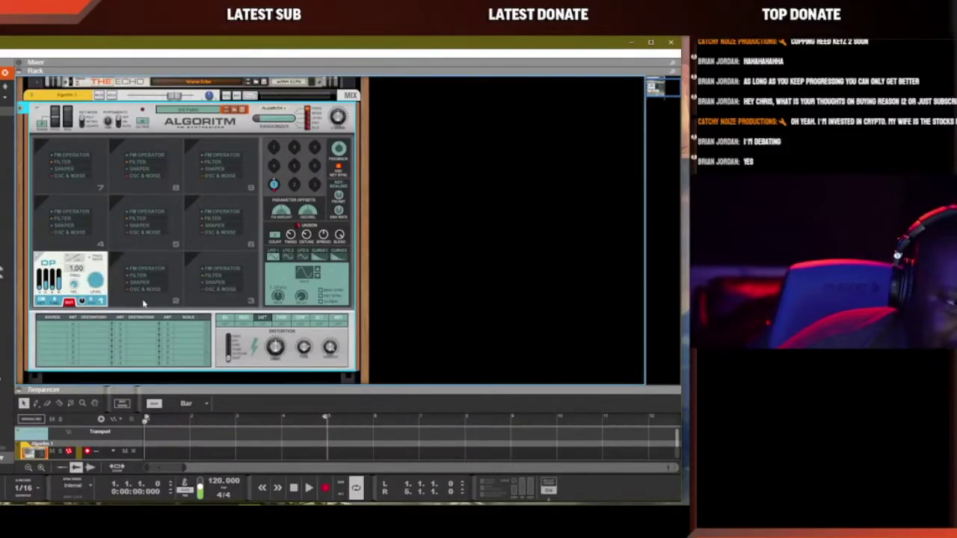
# - Turn on the synth's built-in EQ and adjust its low and mid controls for the 808 sound
pyautogui.click(225, 319)
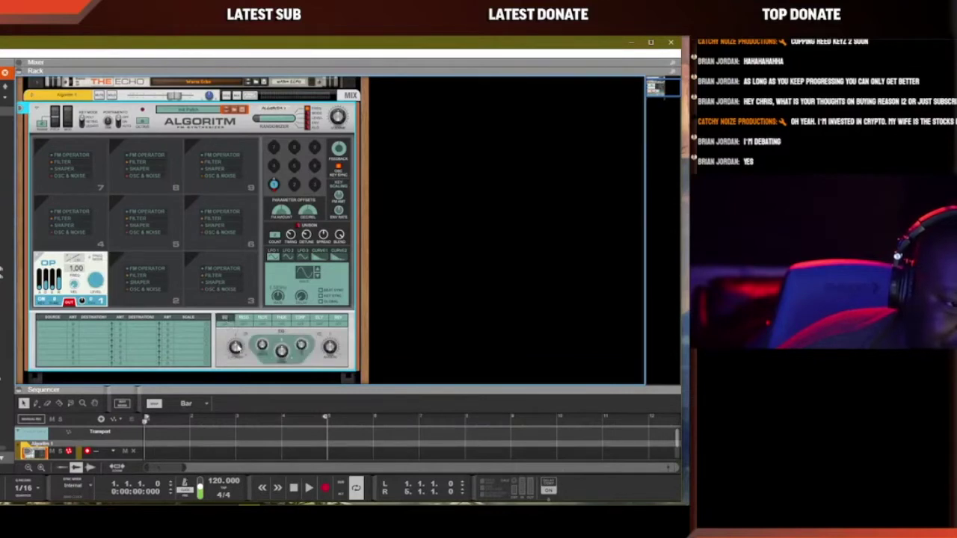
pyautogui.click(223, 324)
pyautogui.moveTo(281, 354); pyautogui.dragTo(287, 344)
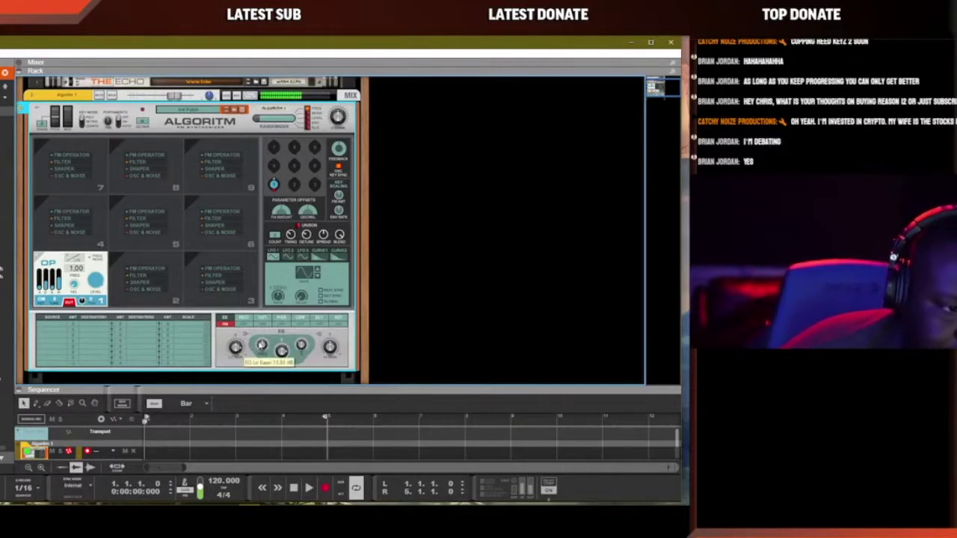
pyautogui.moveTo(267, 342); pyautogui.dragTo(271, 337)
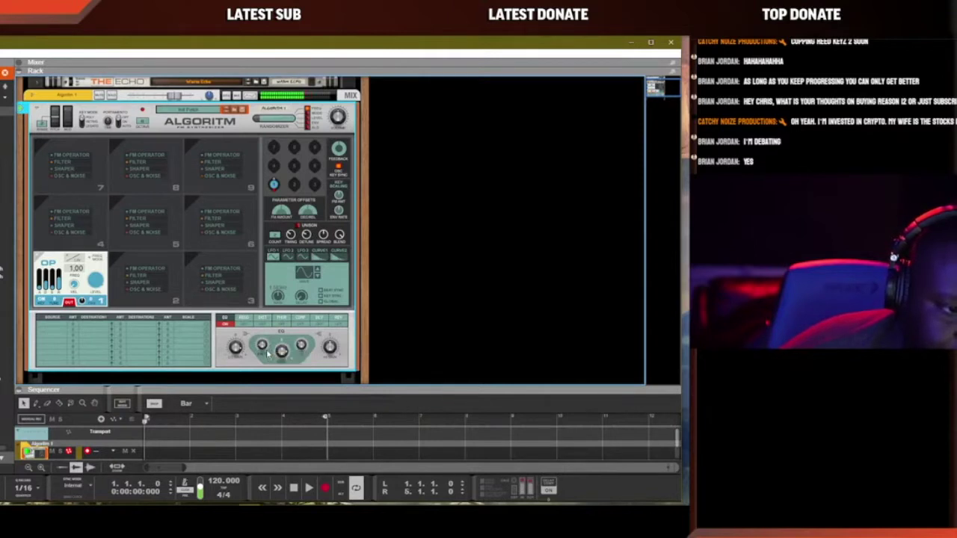
# - Enable the synth's compressor and distortion effects, adjust the distortion drive and set the distortion type to Scream
pyautogui.click(300, 321)
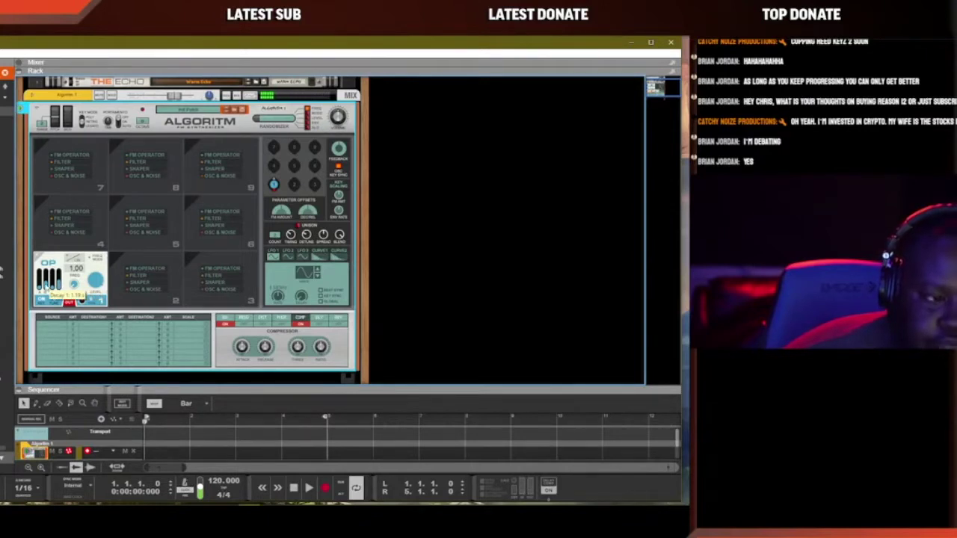
pyautogui.click(262, 319)
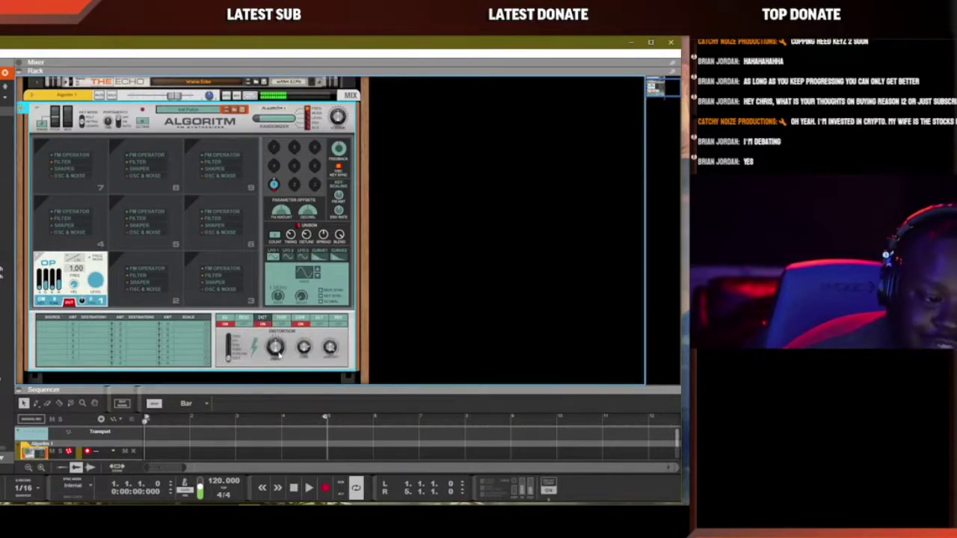
pyautogui.moveTo(275, 348)
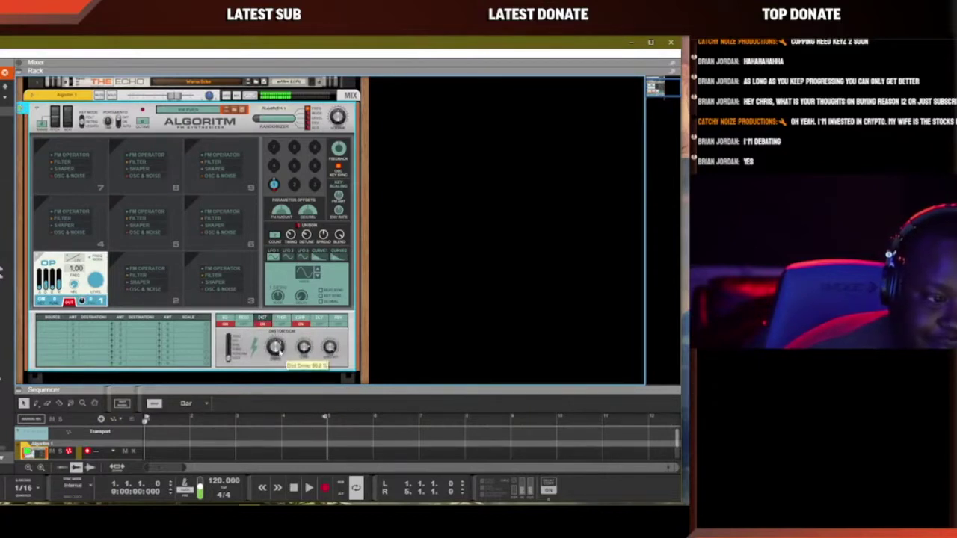
pyautogui.moveTo(305, 354)
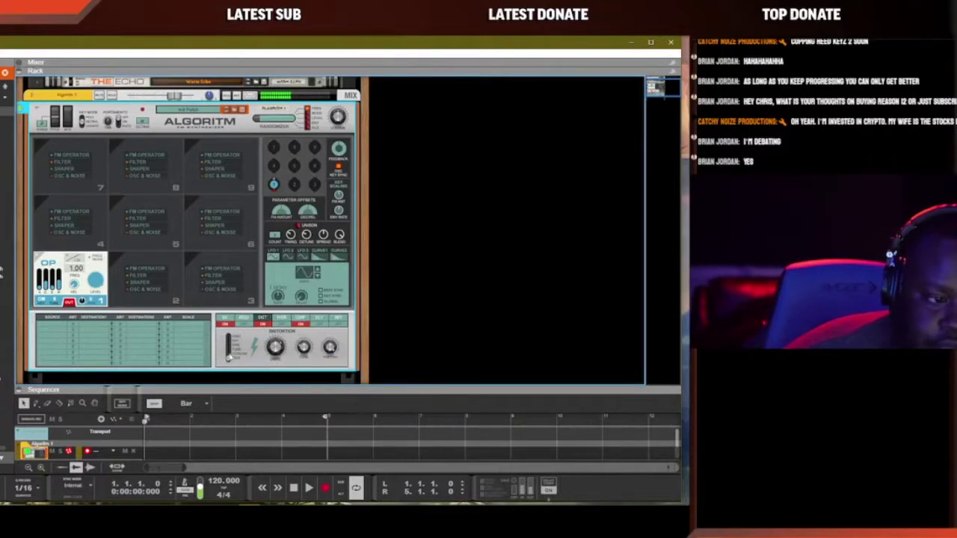
pyautogui.moveTo(229, 357)
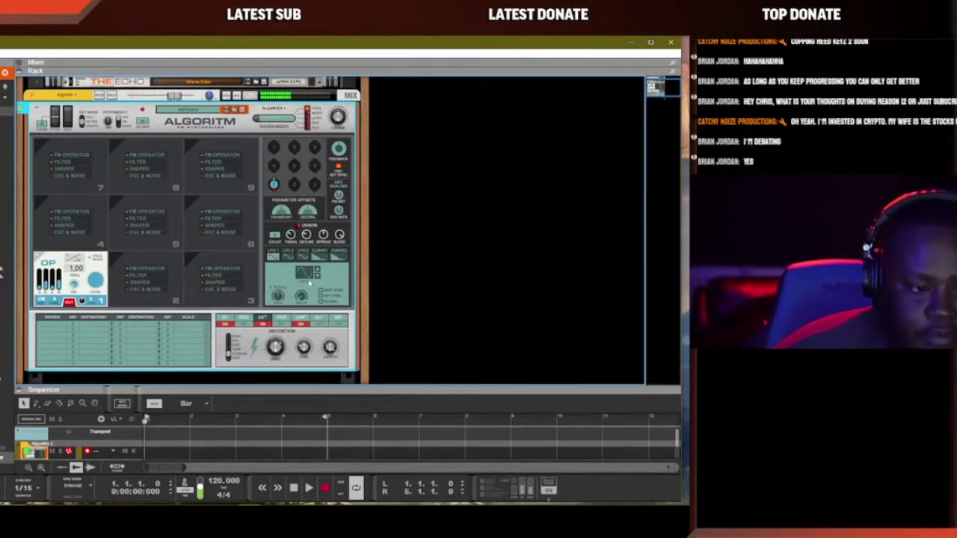
# - Add an FM operator in slot 2 and route it to the output
pyautogui.click(146, 269)
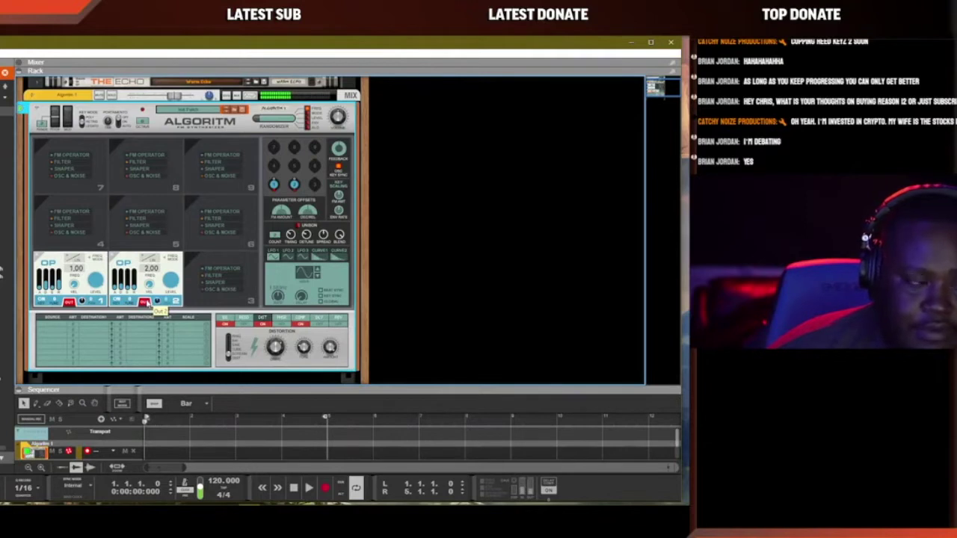
pyautogui.click(145, 302)
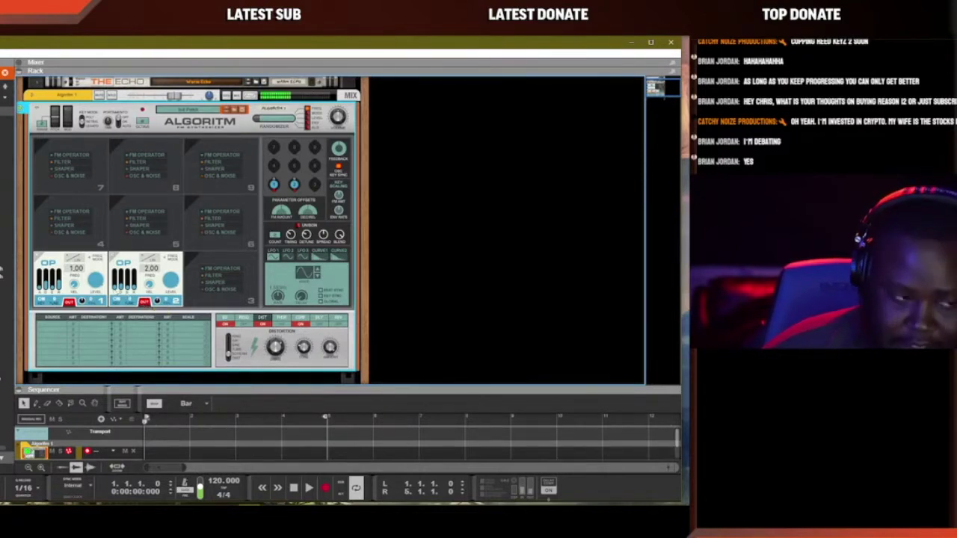
# - Add a built-in Scream 4 Distortion effect to the Algoritm device
pyautogui.rightClick(228, 115)
pyautogui.moveTo(254, 221)
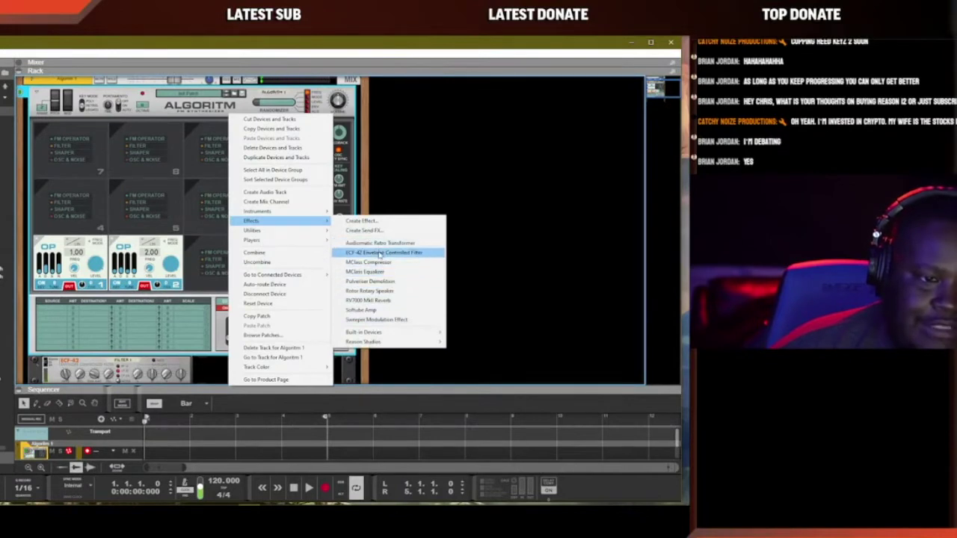
pyautogui.moveTo(393, 334)
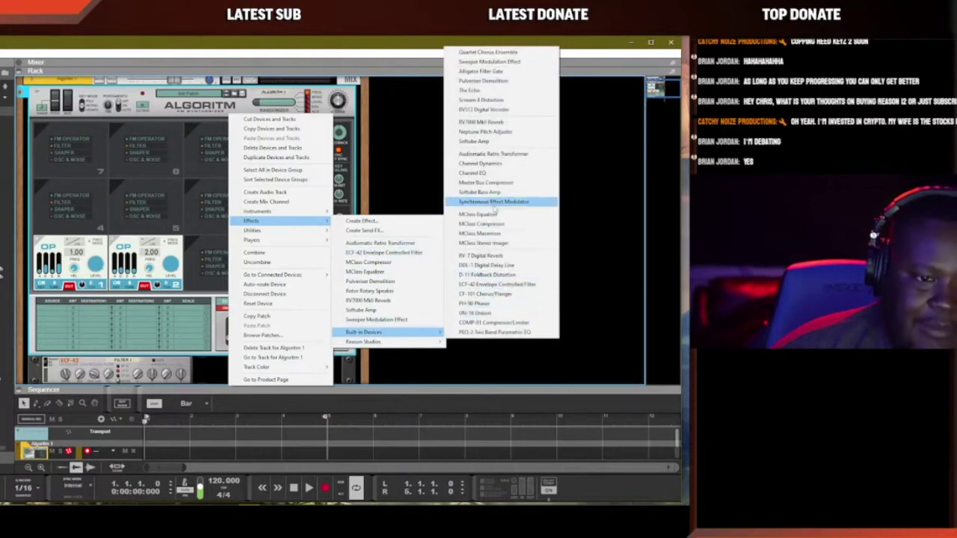
pyautogui.click(479, 99)
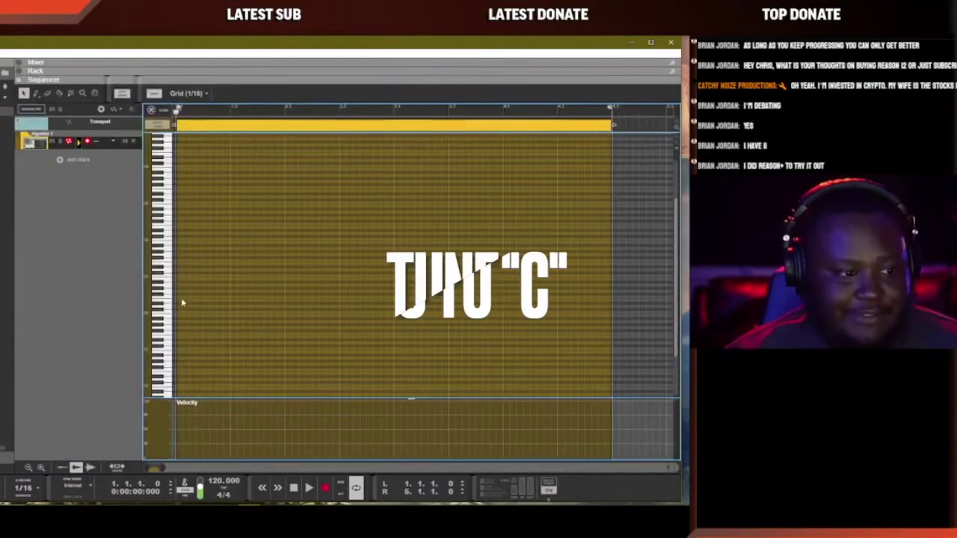
# - Draw a two-beat C1 note at the start of the Algoritm clip and play it back to check its pitch
pyautogui.click(181, 349)
pyautogui.moveTo(190, 352); pyautogui.dragTo(232, 350)
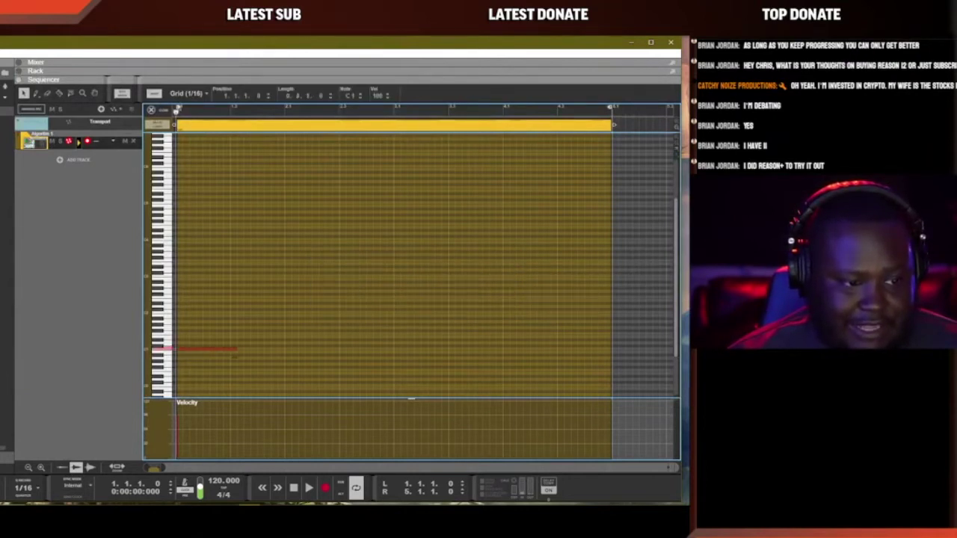
pyautogui.press('space')
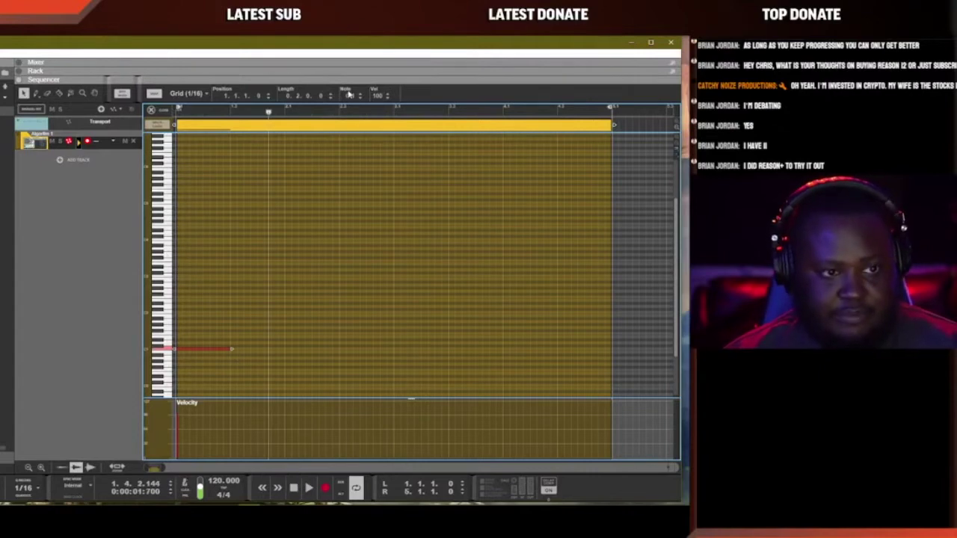
pyautogui.moveTo(348, 95); pyautogui.dragTo(351, 132)
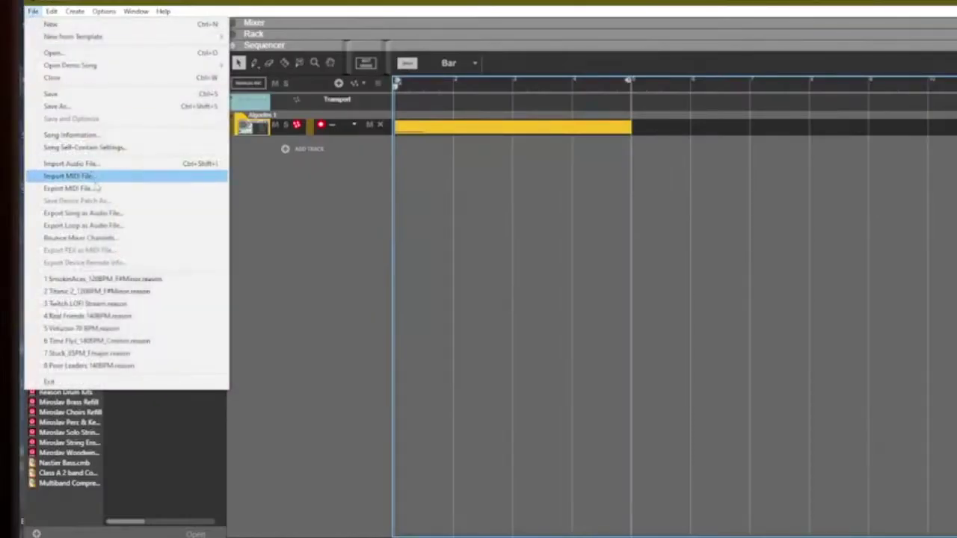
# - Export the loop as an audio file and import 808 1 (algoritm) onto a new audio track at bar 5
pyautogui.click(105, 226)
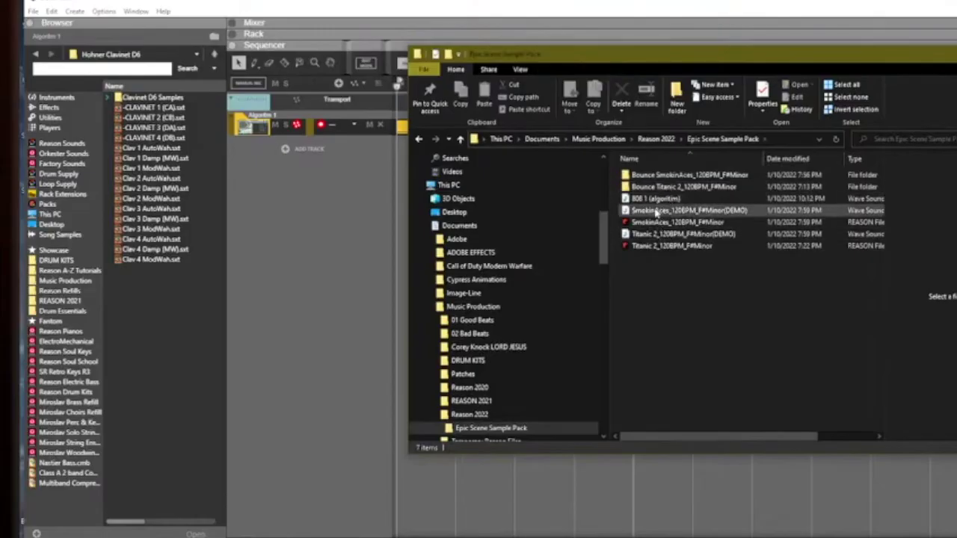
pyautogui.click(676, 200)
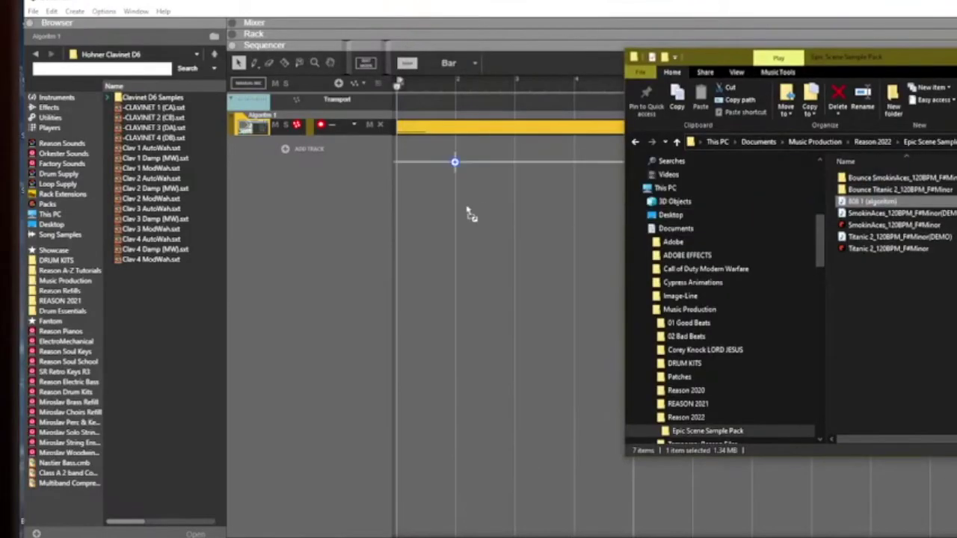
pyautogui.moveTo(471, 214); pyautogui.dragTo(510, 212)
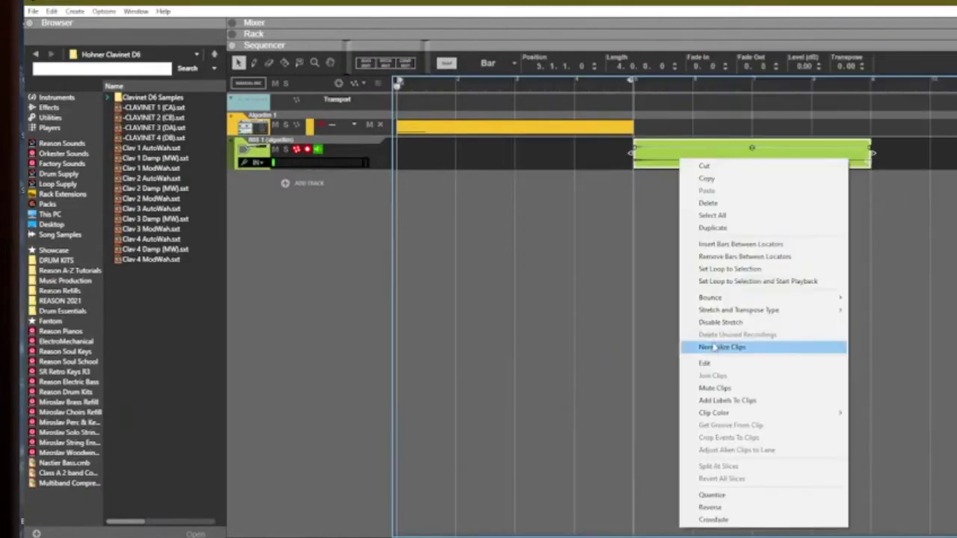
# - Normalize the imported 808 clip, switch off input monitoring on its track and play it back
pyautogui.click(716, 347)
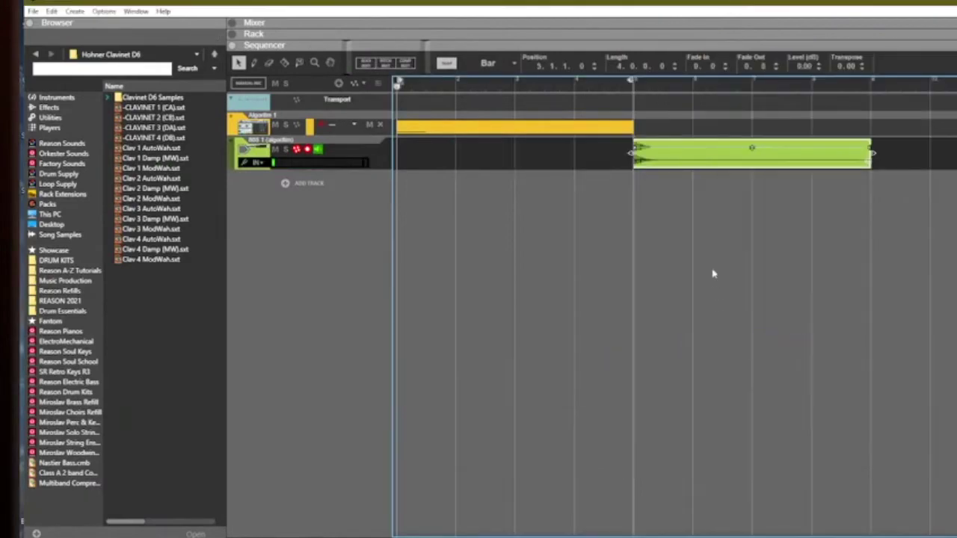
pyautogui.click(321, 150)
pyautogui.press('space')
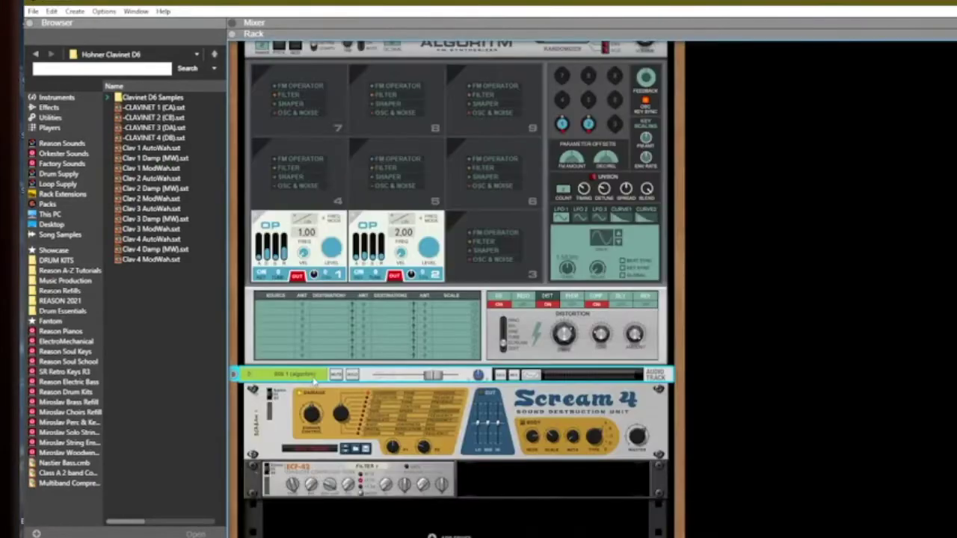
# - Move the 808 1 audio track below the ECF-42 filter in the rack and add a Pulveriser Demolition effect to it
pyautogui.moveTo(314, 380); pyautogui.dragTo(355, 514)
pyautogui.rightClick(292, 423)
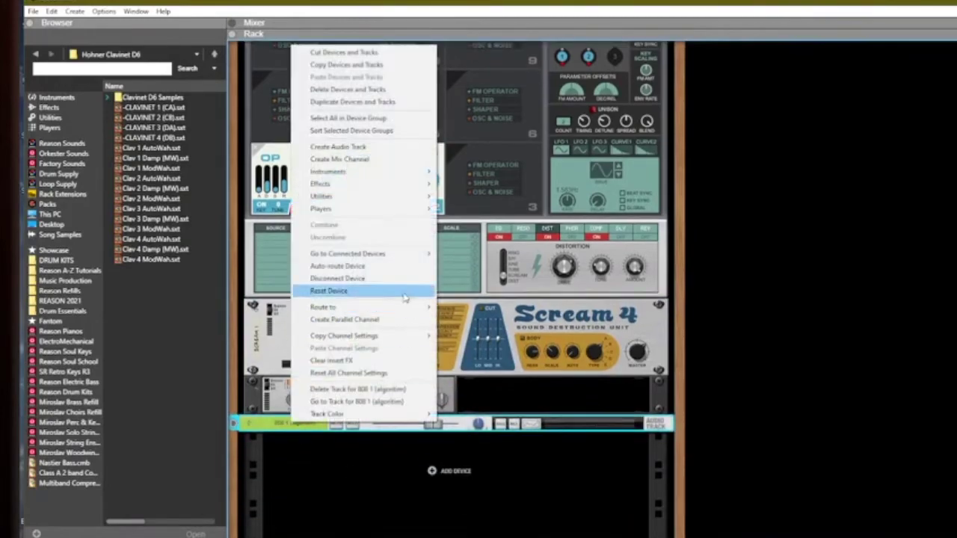
pyautogui.moveTo(376, 186)
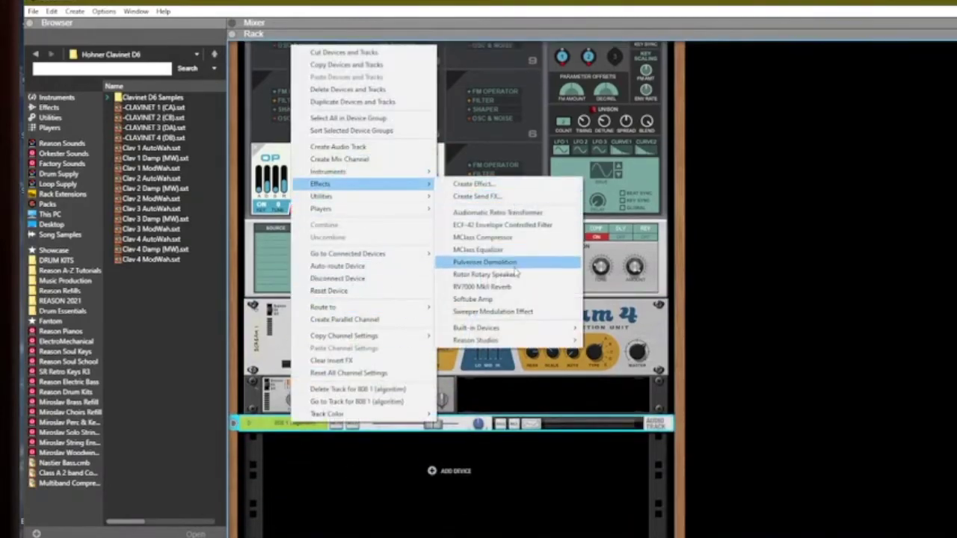
pyautogui.click(493, 262)
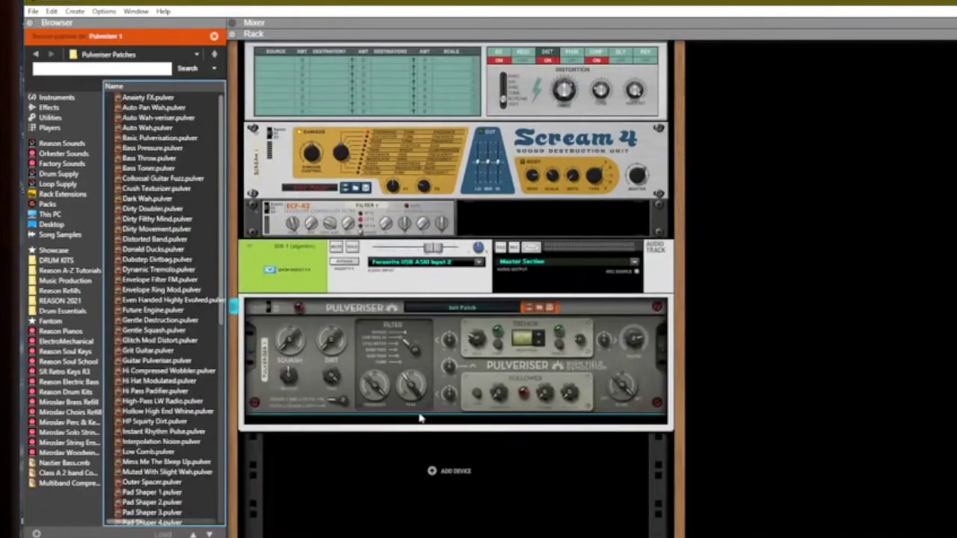
pyautogui.rightClick(430, 423)
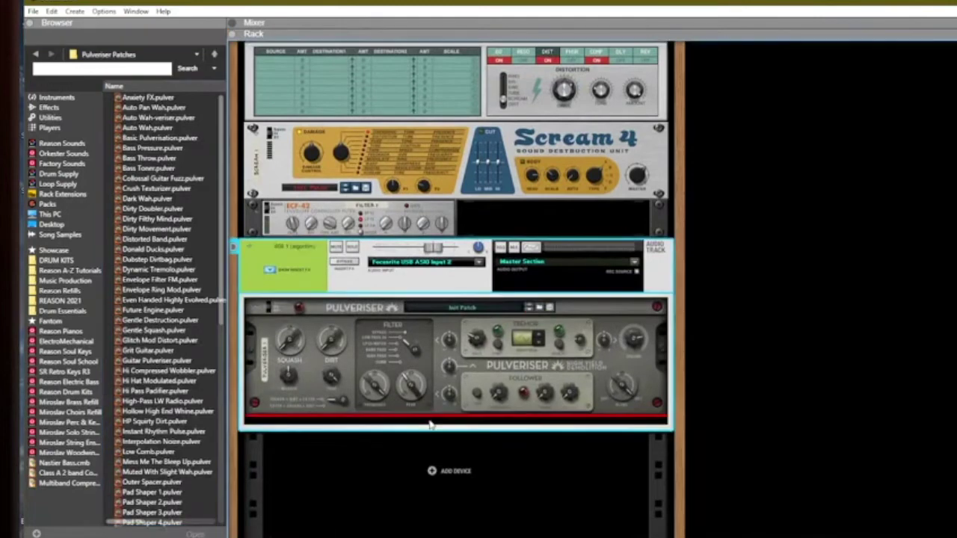
pyautogui.moveTo(507, 185)
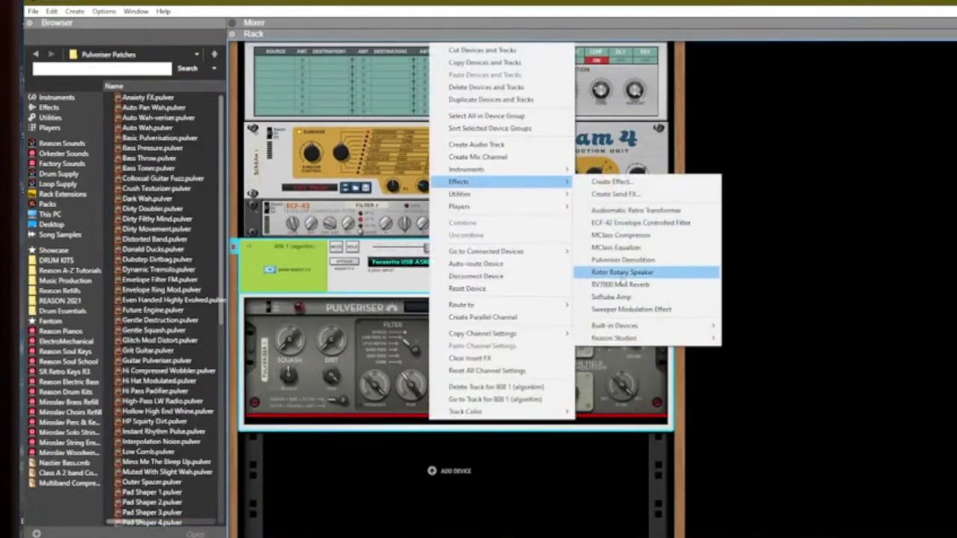
pyautogui.click(630, 247)
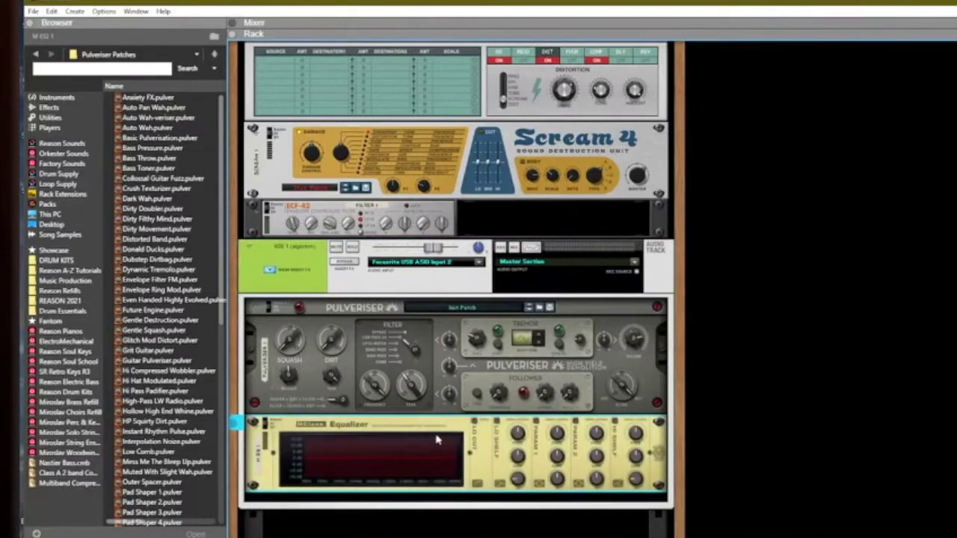
pyautogui.hotkey('ctrl', 'z')
# - Add the built-in Channel EQ effect to the 808 track, enable its low-pass filter and lower the LPF frequency
pyautogui.rightClick(461, 426)
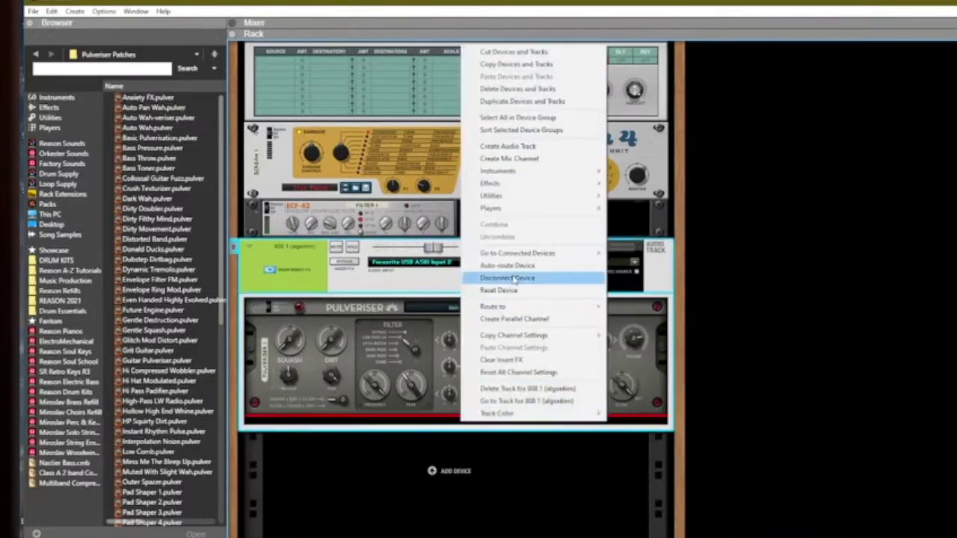
pyautogui.moveTo(518, 187)
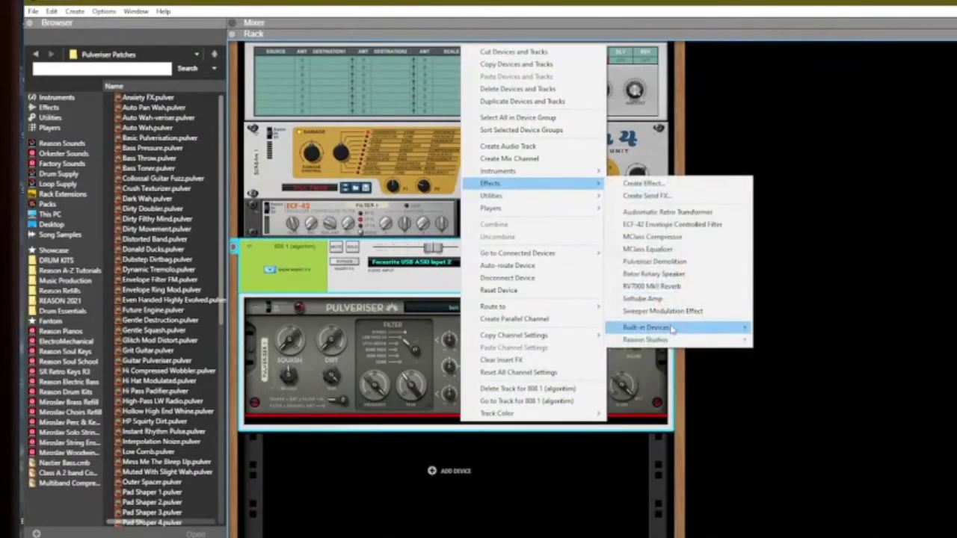
pyautogui.moveTo(699, 329)
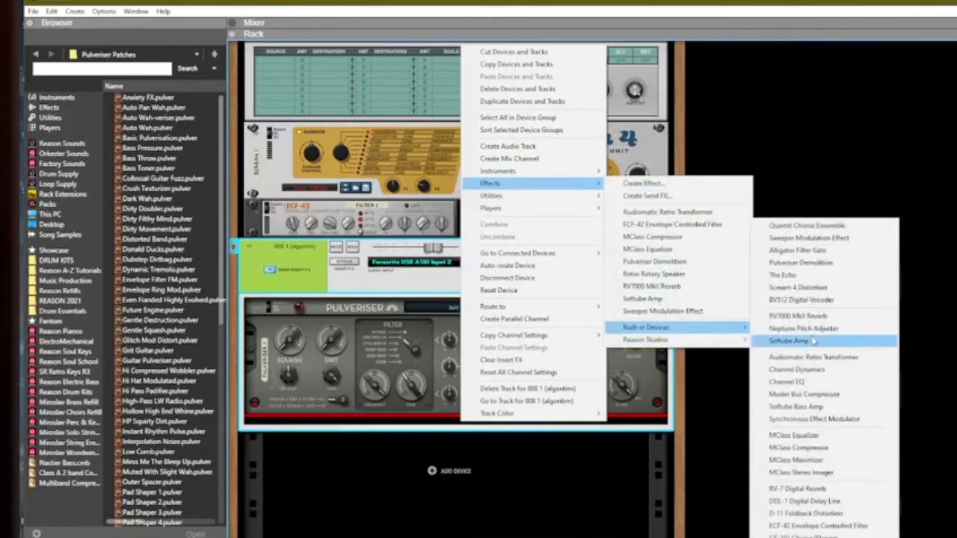
pyautogui.click(821, 383)
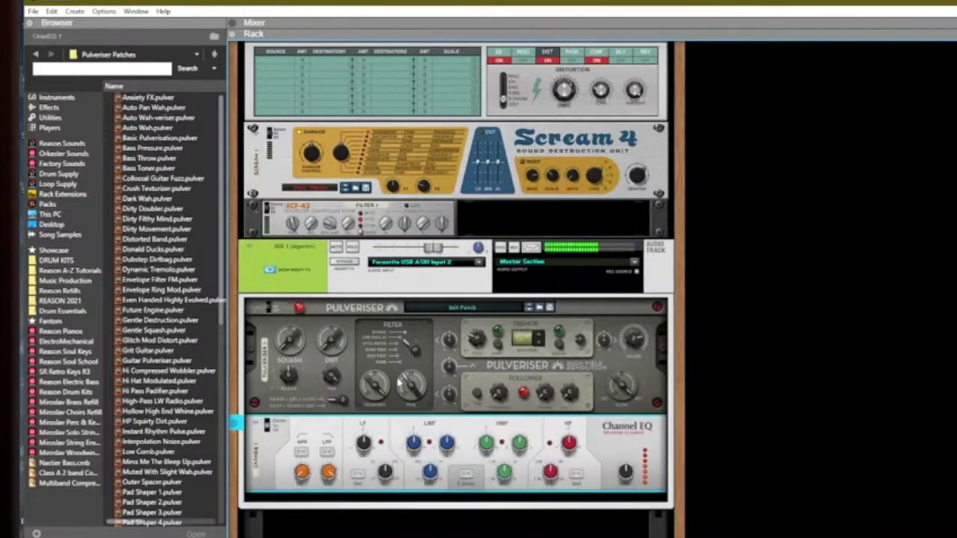
pyautogui.click(327, 453)
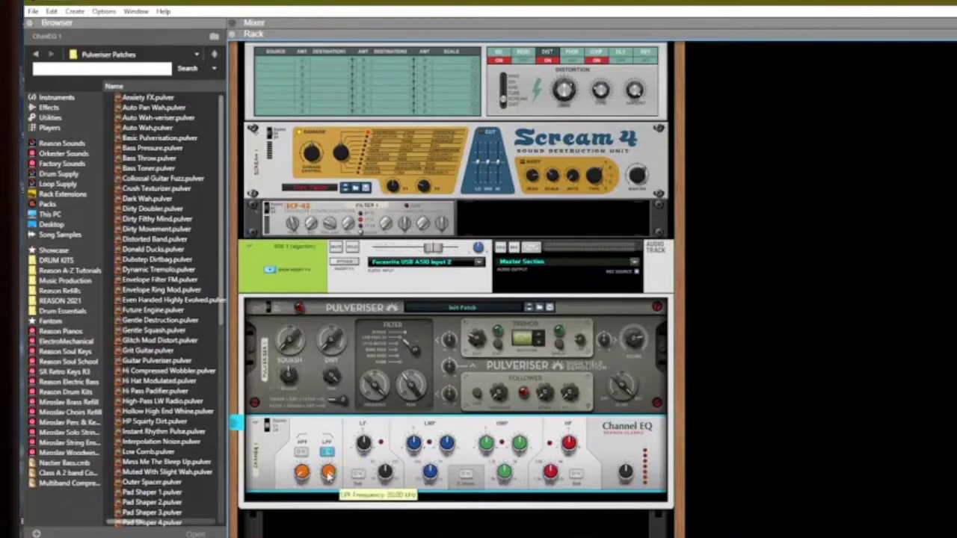
pyautogui.moveTo(328, 477); pyautogui.dragTo(328, 501)
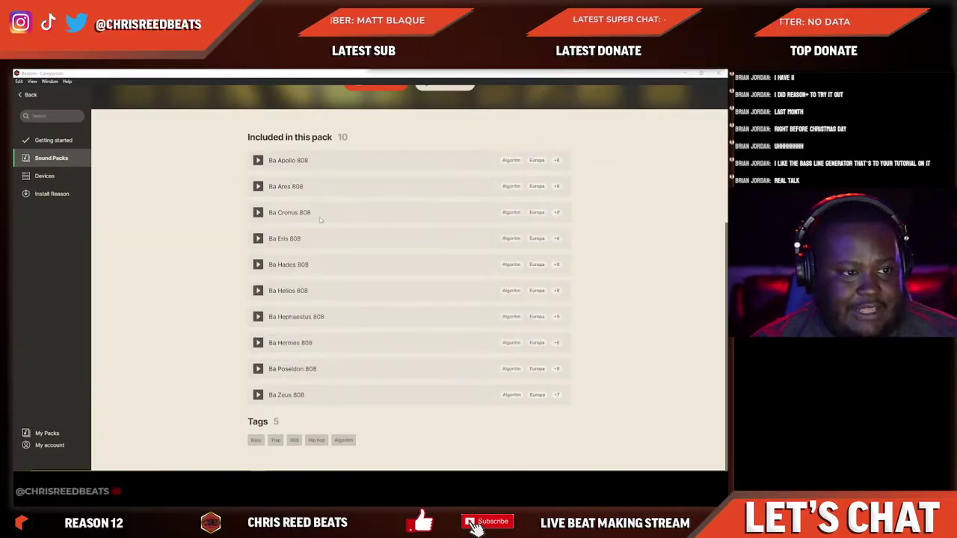
# - Switch back to Reason, show the sequencer and record-enable the Algoritm track
pyautogui.hotkey('alt', 'Tab')
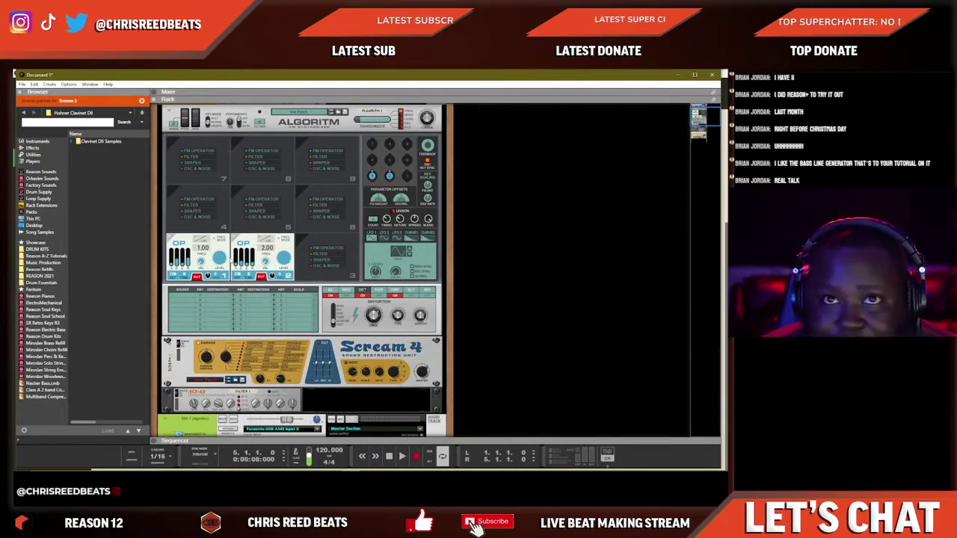
pyautogui.press('F7')
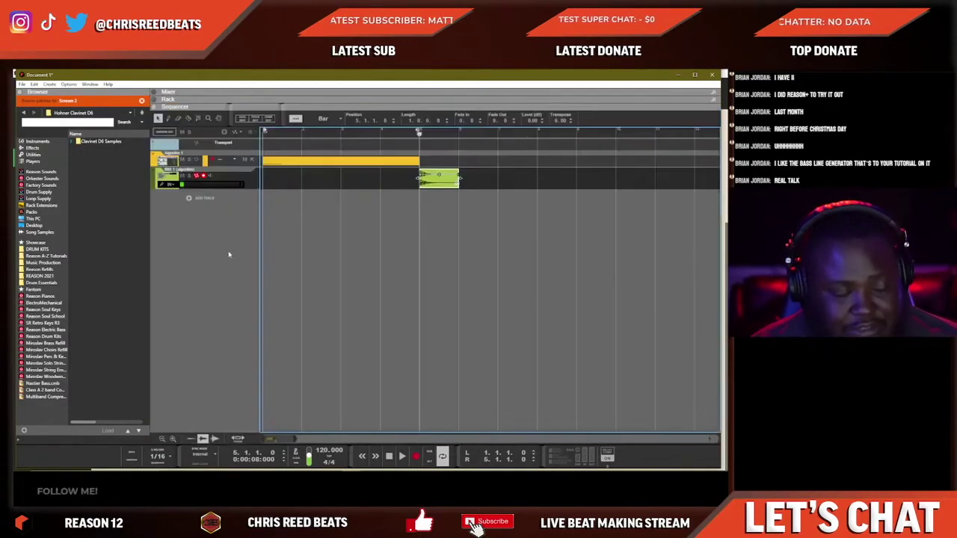
pyautogui.click(212, 162)
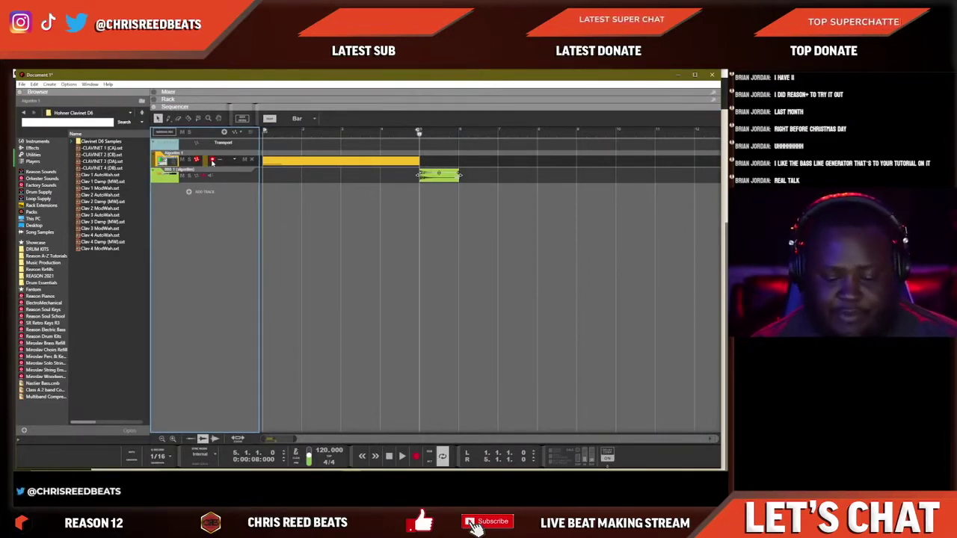
pyautogui.press('space')
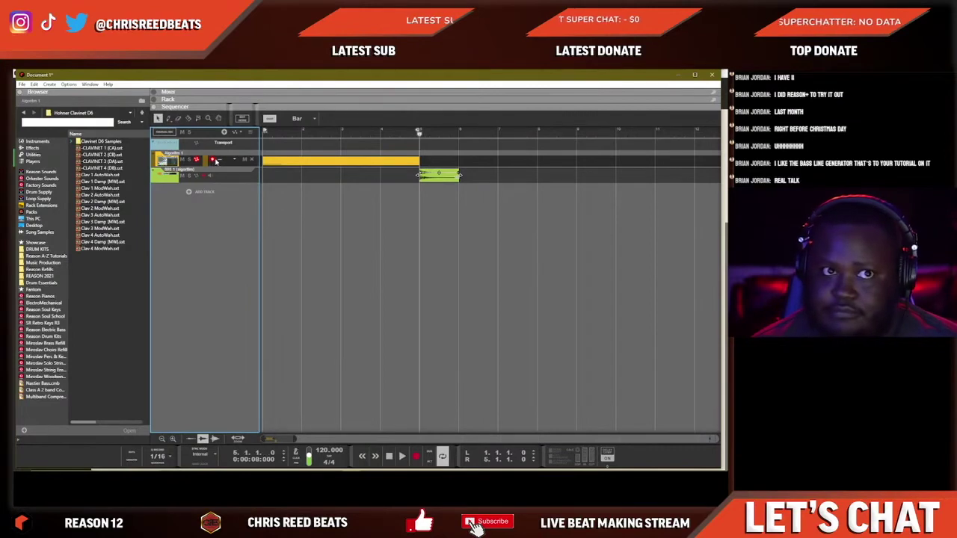
pyautogui.press('space')
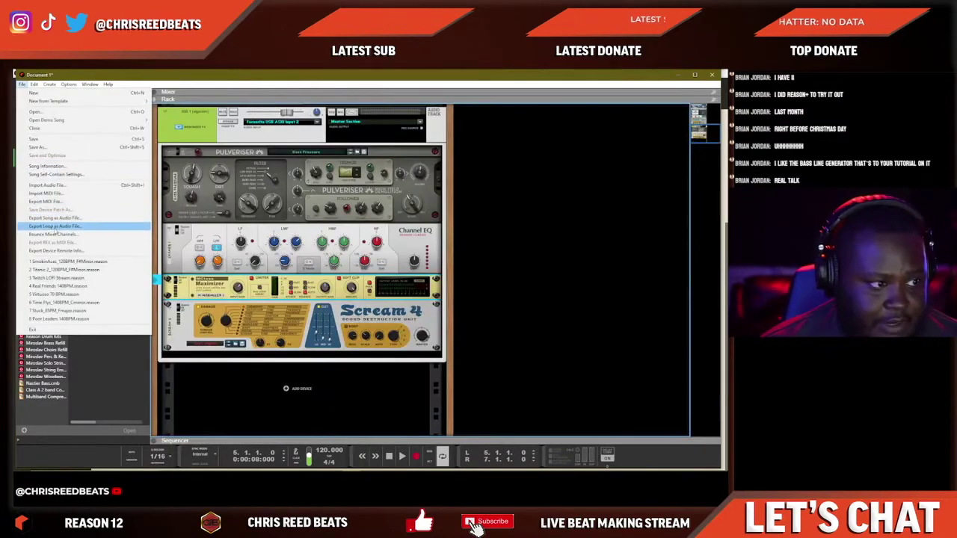
# - Start exporting the loop from bar 5 to bar 7 as a WAVE audio file into the Epic Scene Sample Pack folder
pyautogui.click(56, 226)
pyautogui.click(101, 375)
pyautogui.click(101, 383)
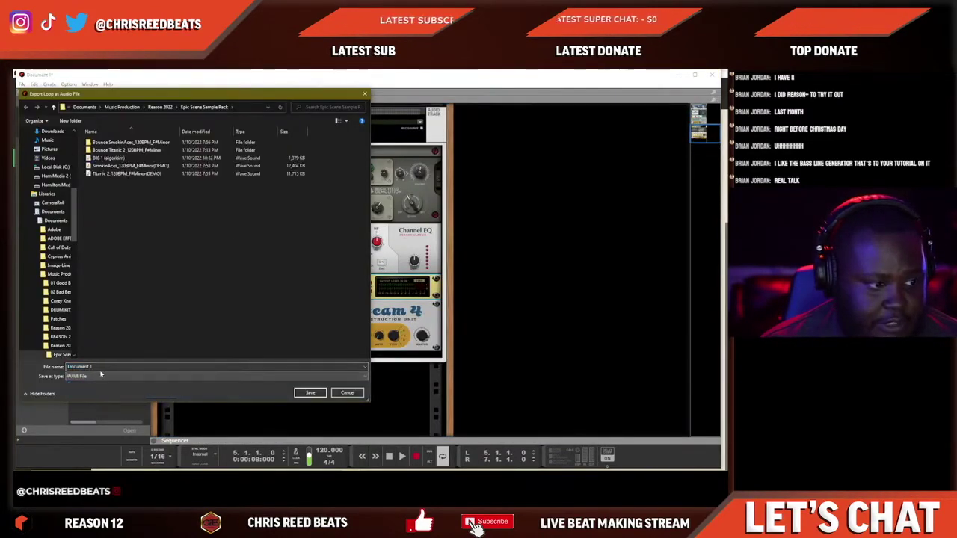
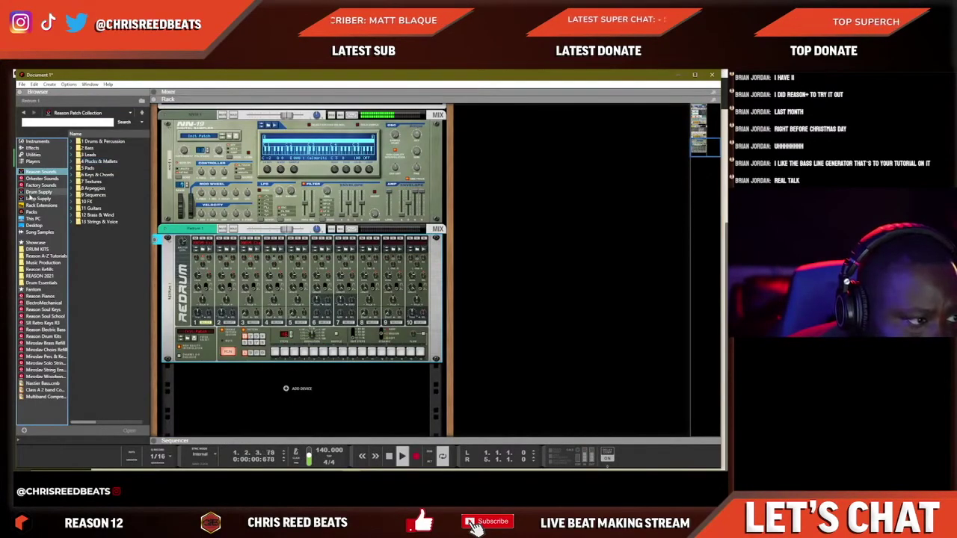
# - Browse the Rack Extensions patches for the Algoritm FM Synthesizer and open its 2. Lead folder
pyautogui.click(37, 185)
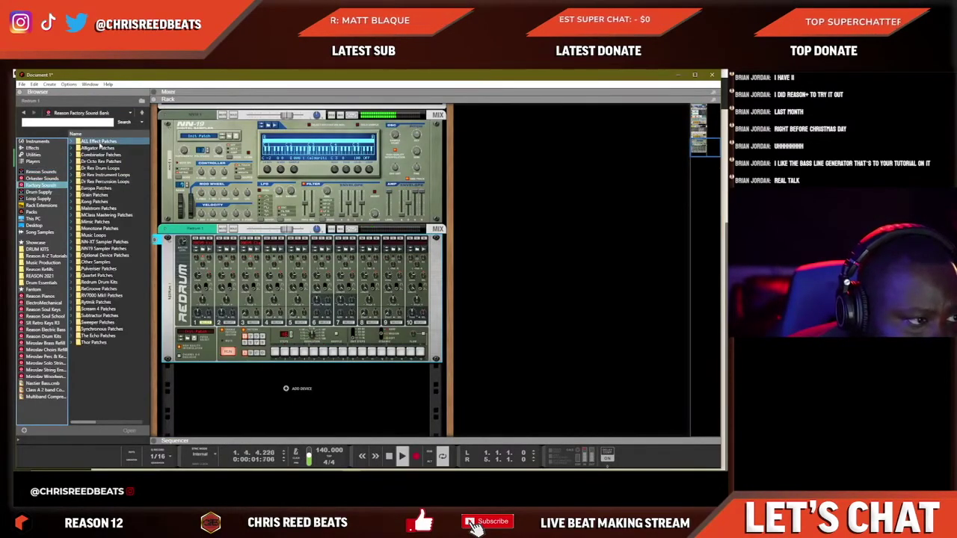
pyautogui.click(41, 205)
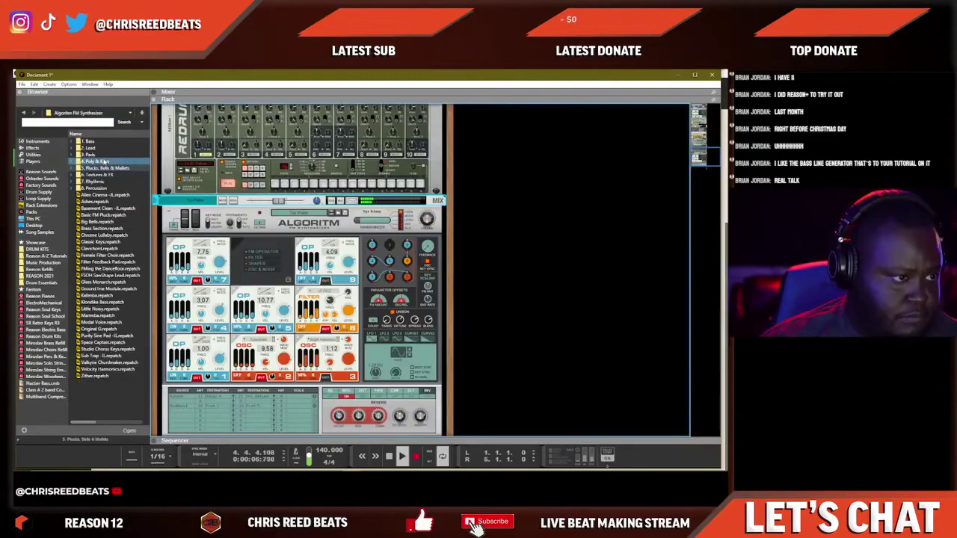
pyautogui.click(102, 149)
pyautogui.click(139, 142)
pyautogui.click(140, 113)
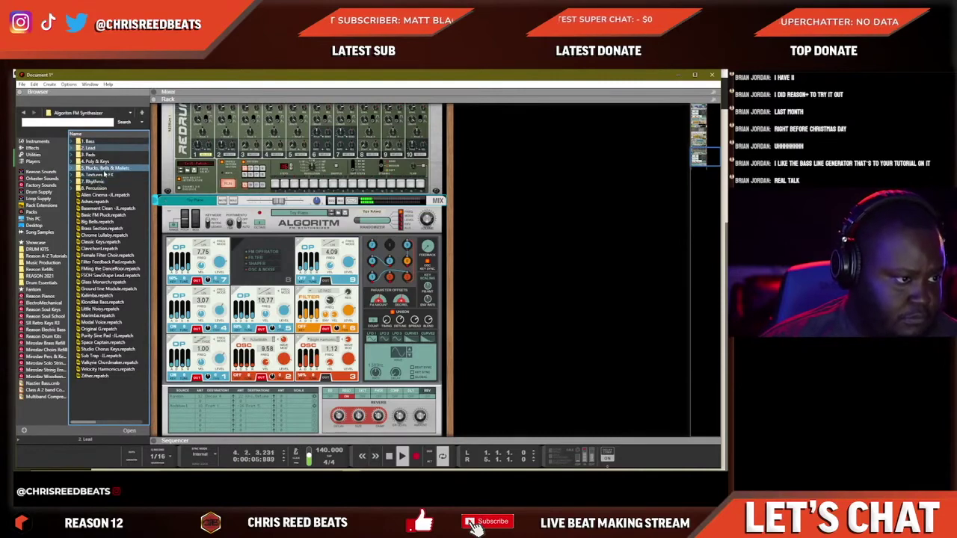
pyautogui.doubleClick(87, 148)
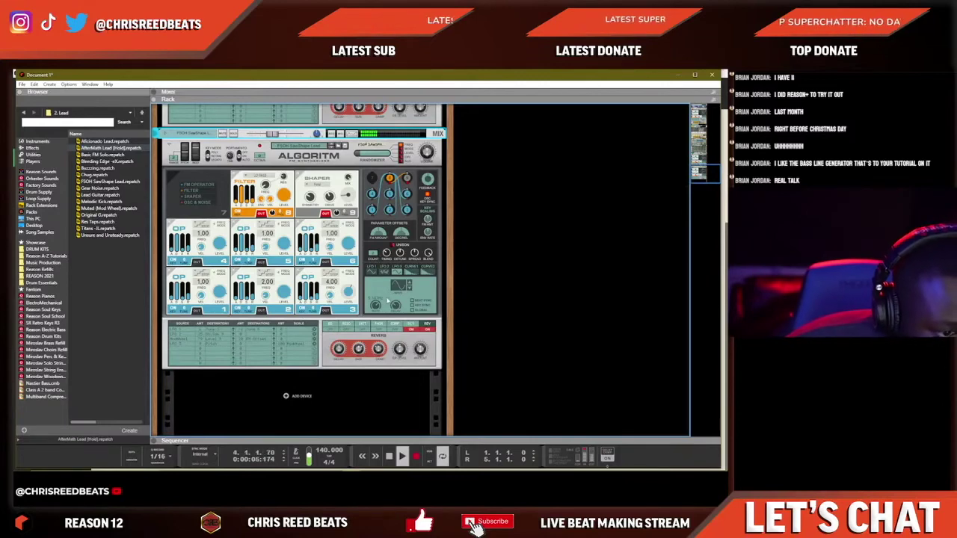
pyautogui.press('F5')
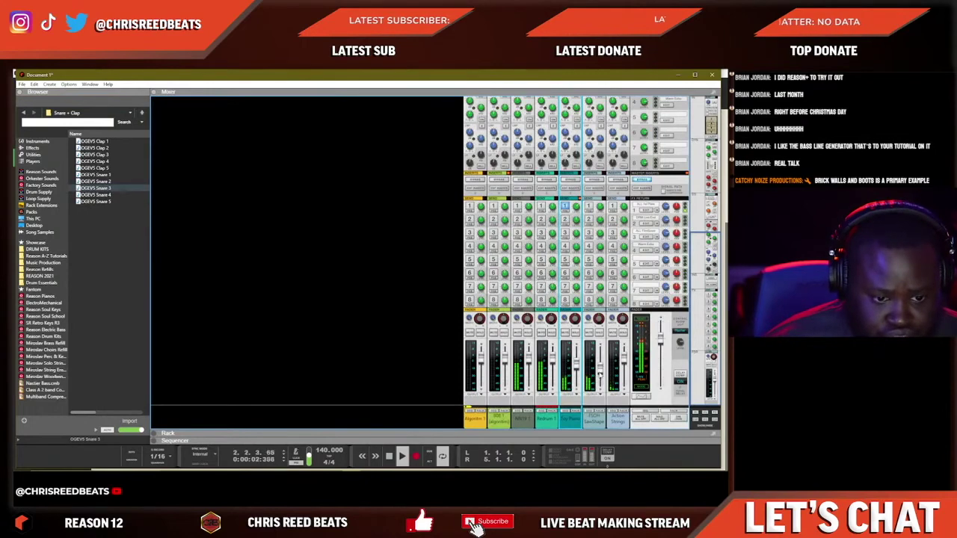
pyautogui.press('F6')
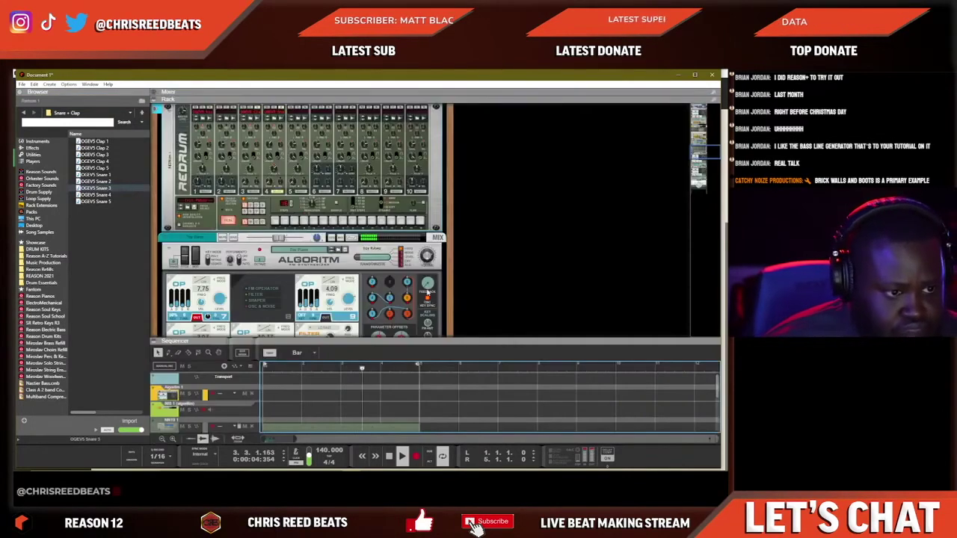
pyautogui.press('F6')
pyautogui.press('F7')
pyautogui.press('F6')
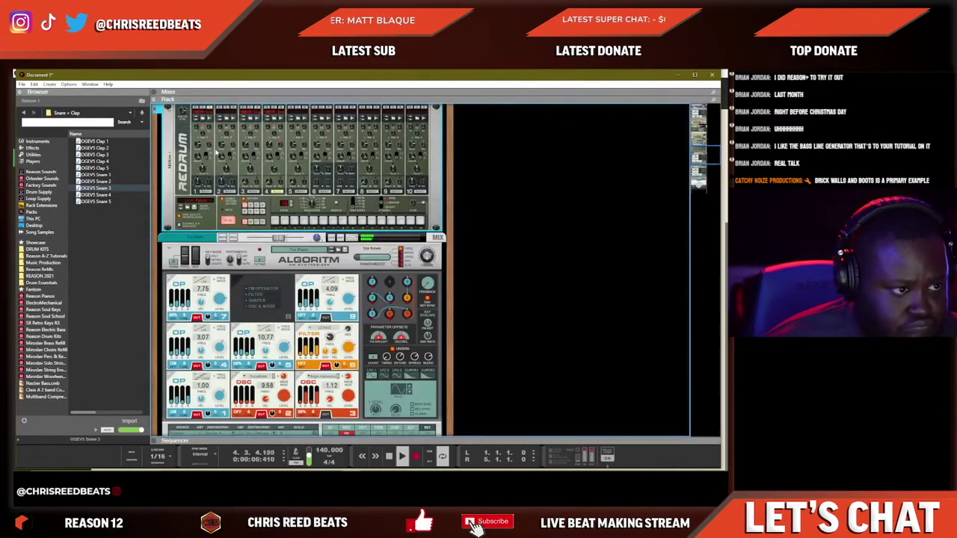
pyautogui.press('F7')
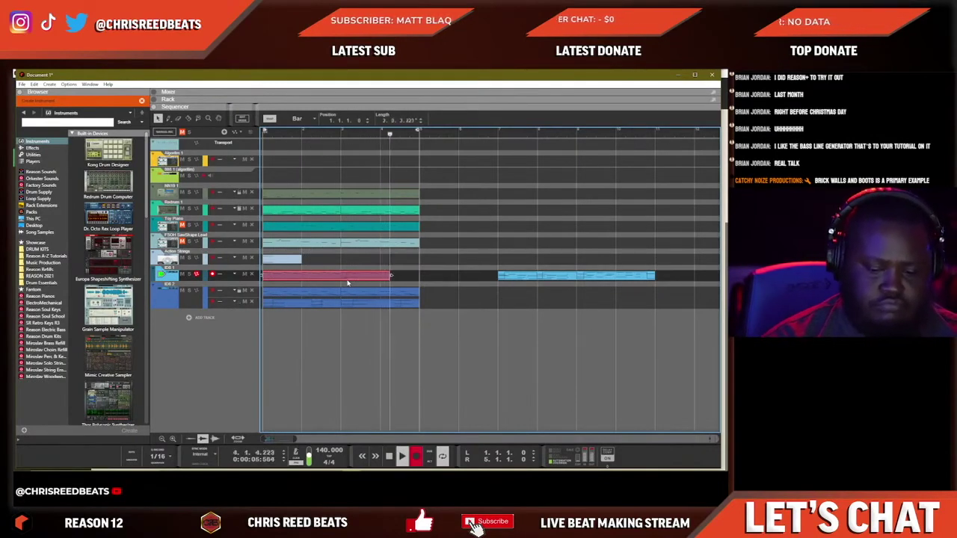
# - Browse samples for Redrum channel 7 in the Hi-Hats + Op-Hats folder and audition Ophat 1, HiHat 3 and HiHat 2
pyautogui.press('F6')
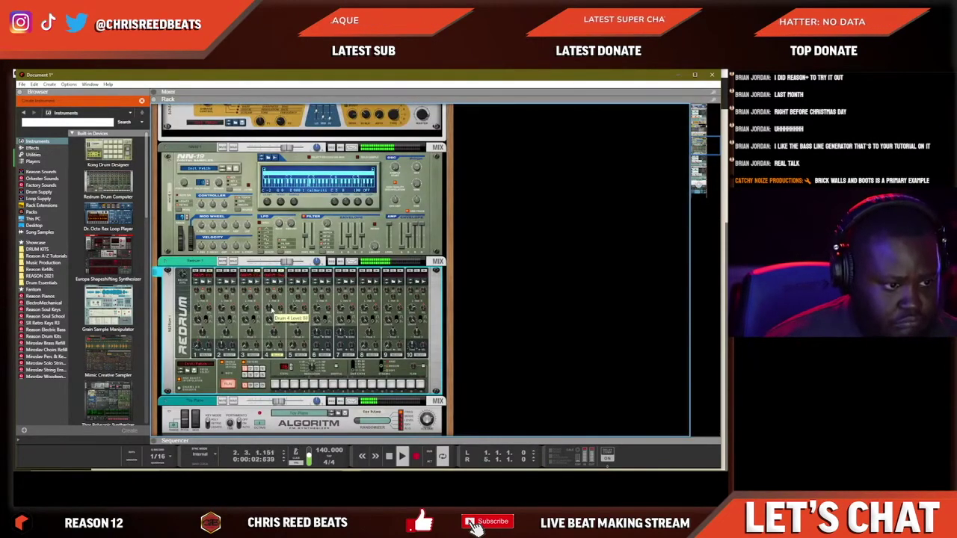
pyautogui.click(345, 281)
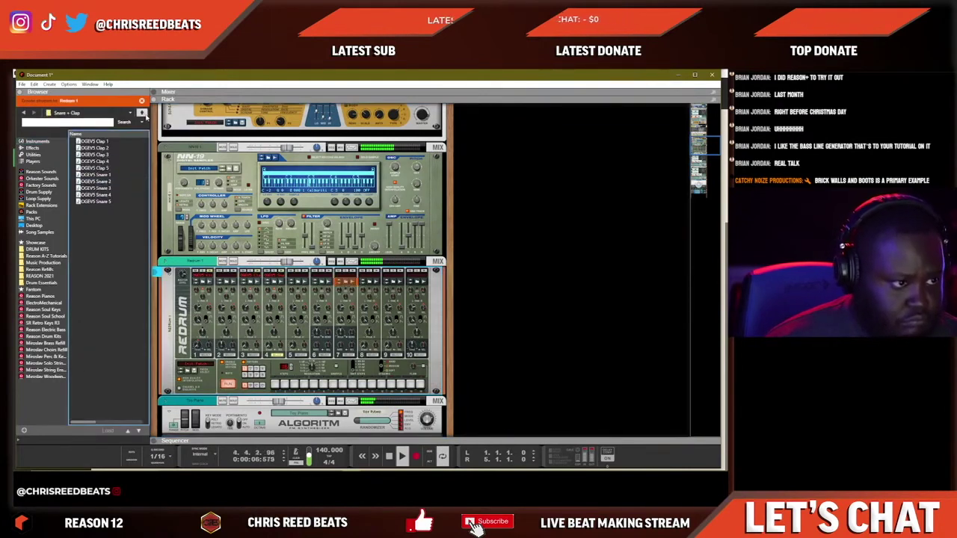
pyautogui.click(143, 114)
pyautogui.doubleClick(98, 154)
pyautogui.click(102, 175)
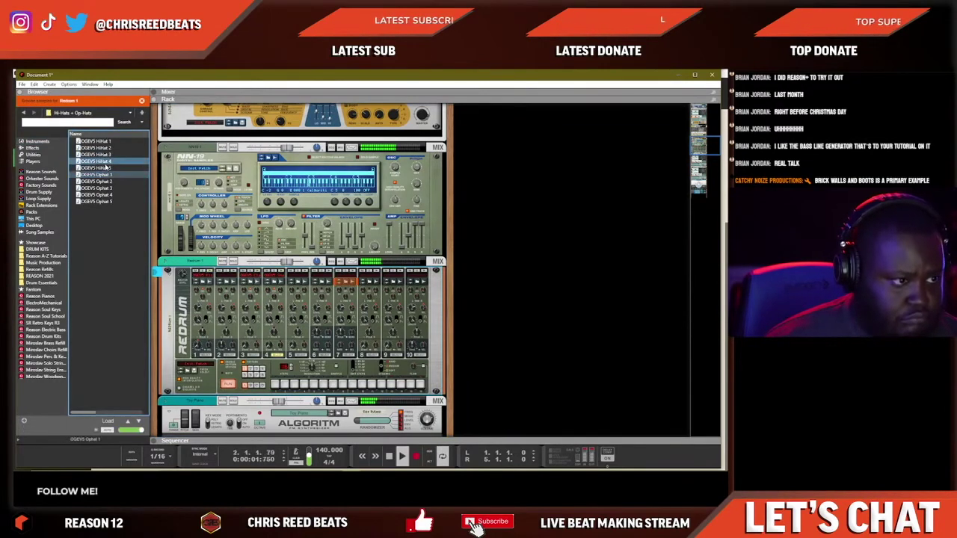
pyautogui.click(103, 155)
pyautogui.click(103, 148)
pyautogui.moveTo(159, 196); pyautogui.dragTo(343, 302)
pyautogui.rightClick(274, 381)
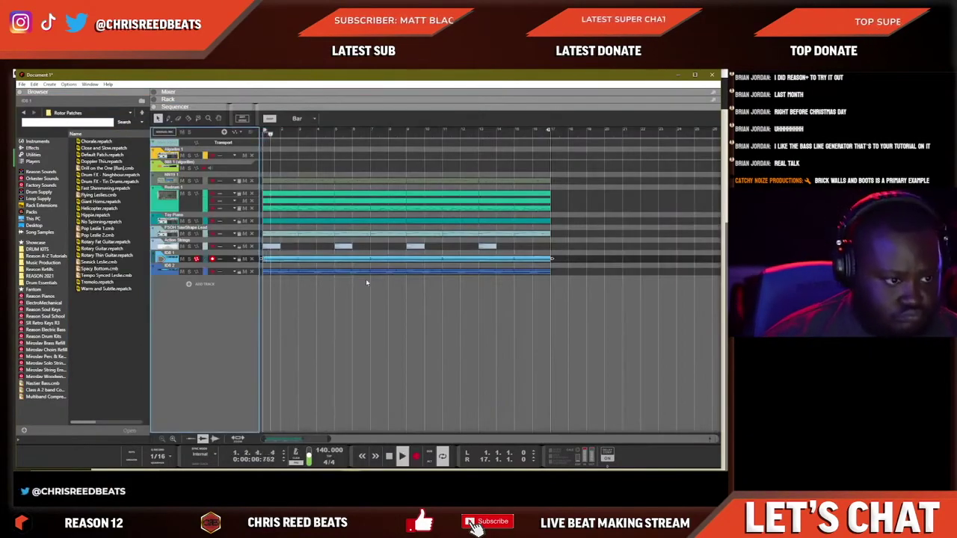
pyautogui.click(365, 300)
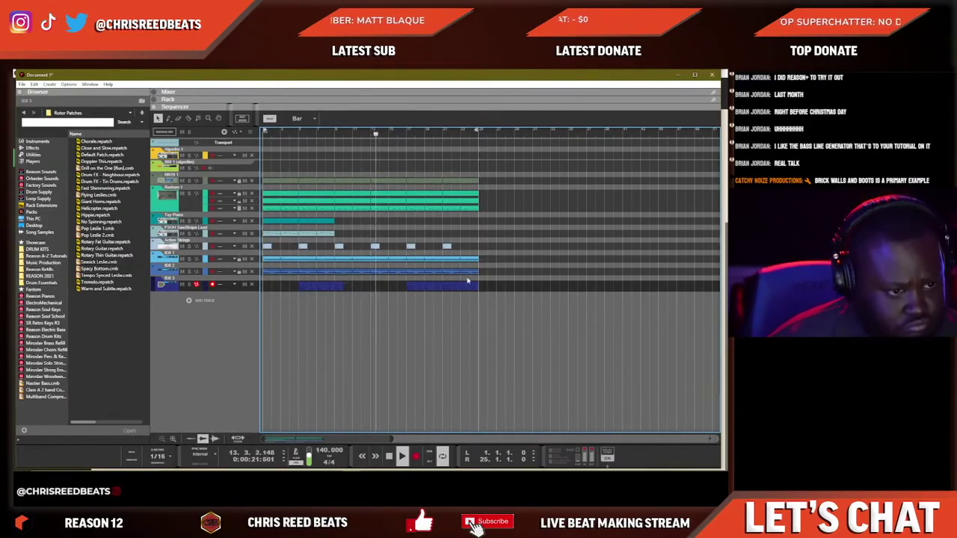
# - Select the first clip on the bottom sequencer track, extend the selection to all clips, and show the rack devices
pyautogui.click(333, 287)
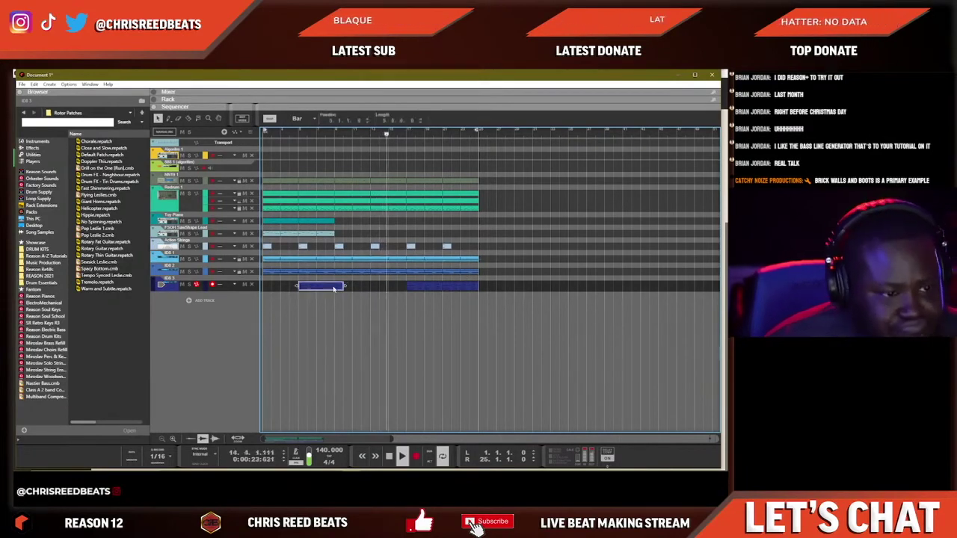
pyautogui.hotkey('ctrl', 'a')
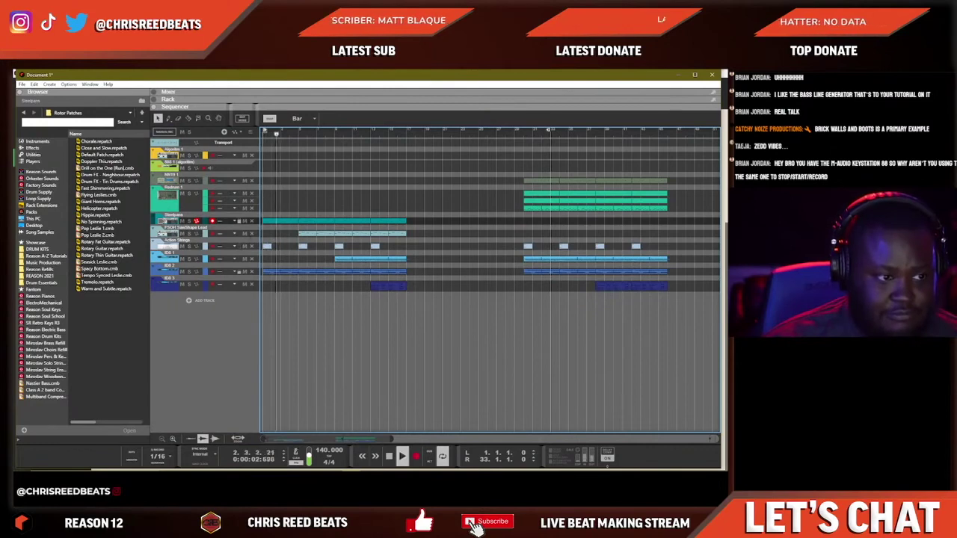
pyautogui.press('F6')
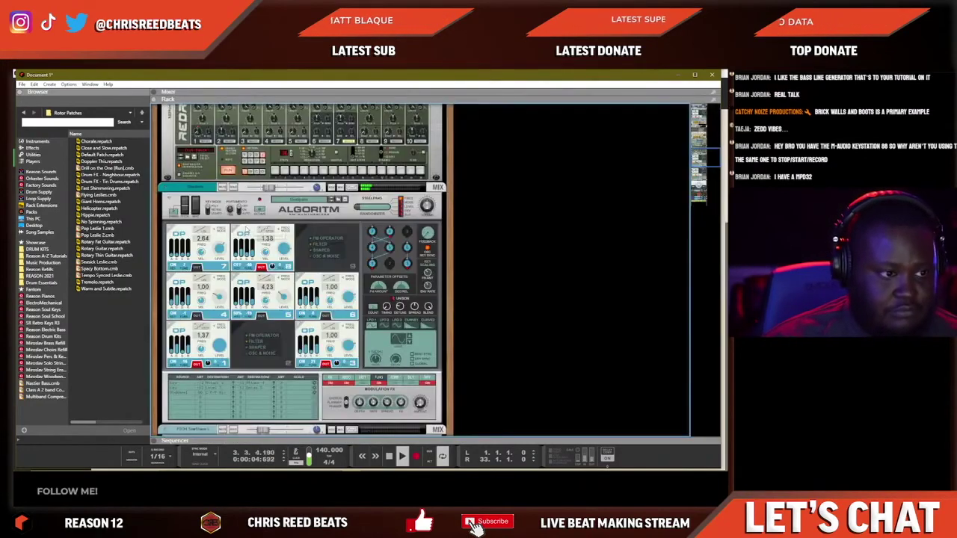
# - Add an MClass Compressor effect to the Algoritm Steelpans device in the rack
pyautogui.rightClick(302, 207)
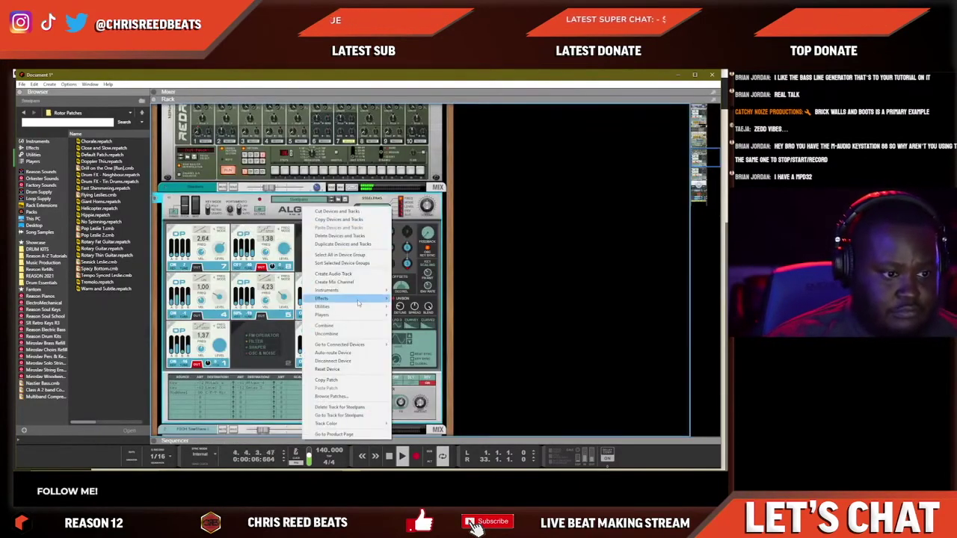
pyautogui.moveTo(359, 299)
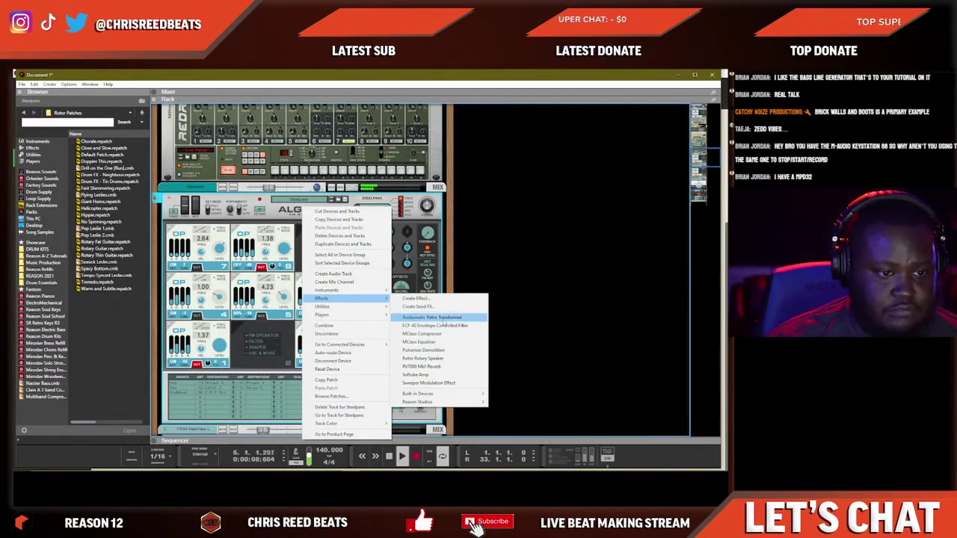
pyautogui.click(423, 333)
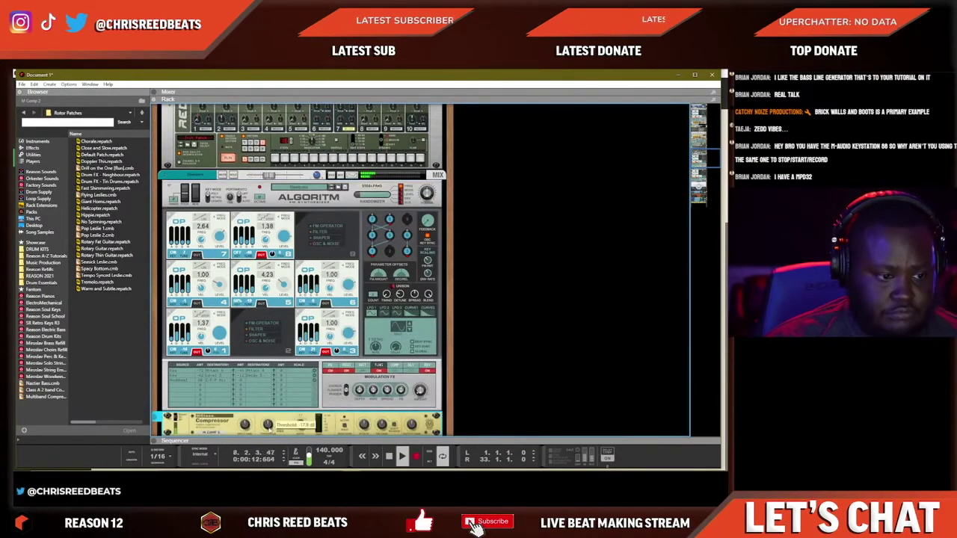
# - Show the sequencer and move the right loop locator to bar 46
pyautogui.press('F7')
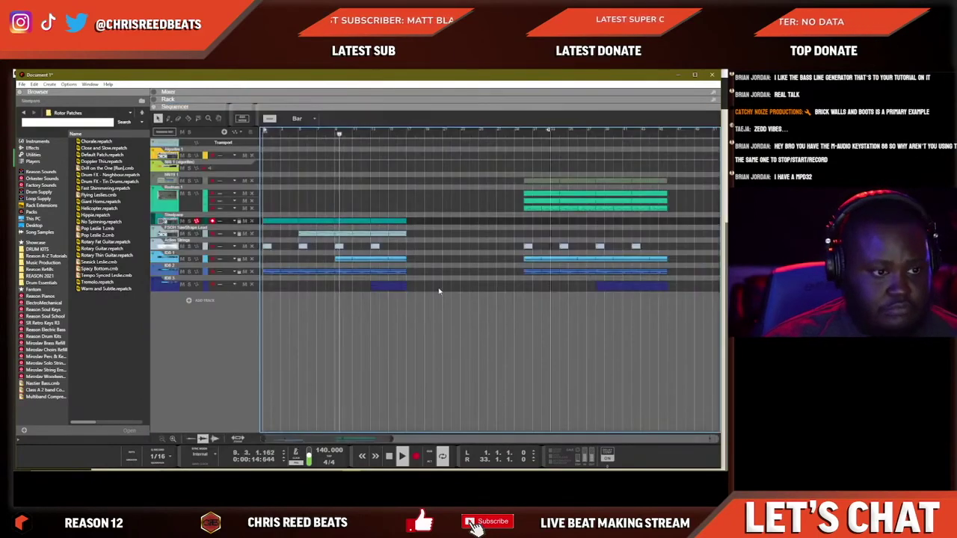
pyautogui.moveTo(549, 130); pyautogui.dragTo(669, 141)
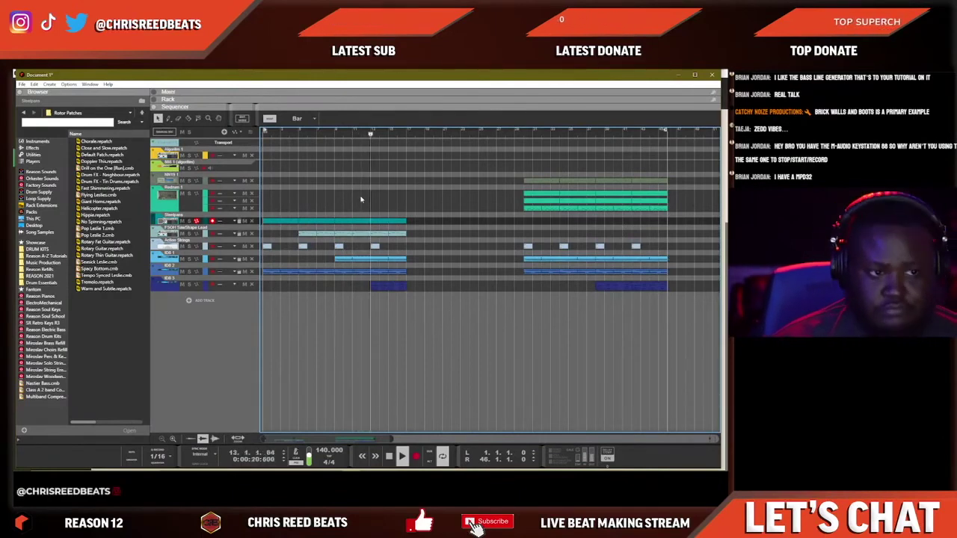
# - Fill eight bars from bar 17 with duplicates of the last melodic clips and two clips on the track above Redrum
pyautogui.moveTo(545, 183); pyautogui.dragTo(427, 180)
pyautogui.moveTo(418, 224); pyautogui.dragTo(337, 341)
pyautogui.hotkey('ctrl', 'd')
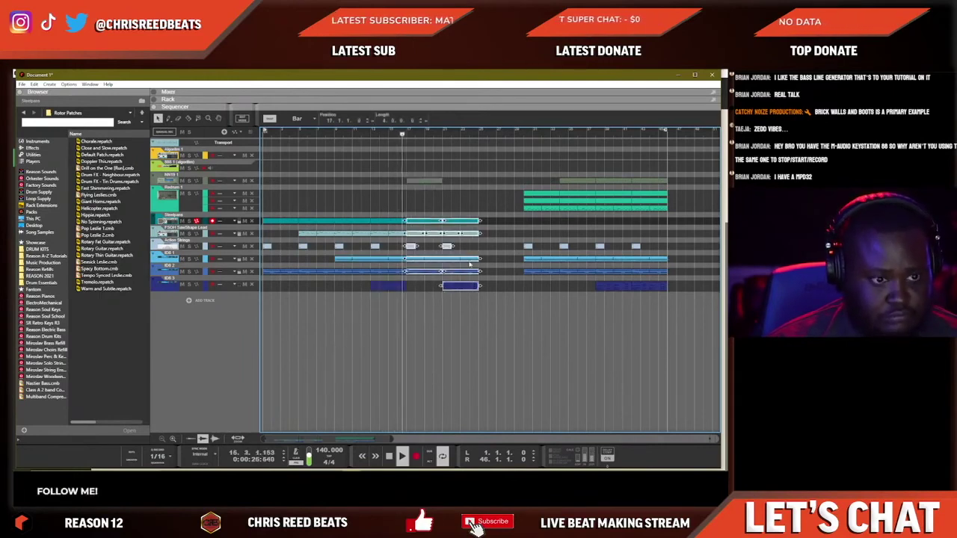
pyautogui.click(416, 181)
pyautogui.hotkey('ctrl', 'd')
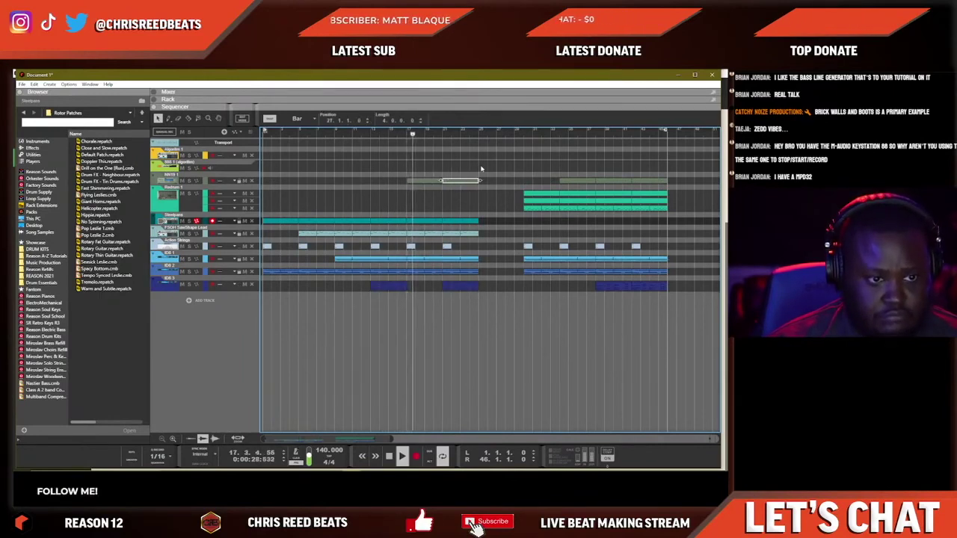
# - Shift the second section's clips right by eight bars and copy its first eight bars of Redrum clips to bar 17
pyautogui.moveTo(681, 292); pyautogui.dragTo(606, 200)
pyautogui.click(529, 219)
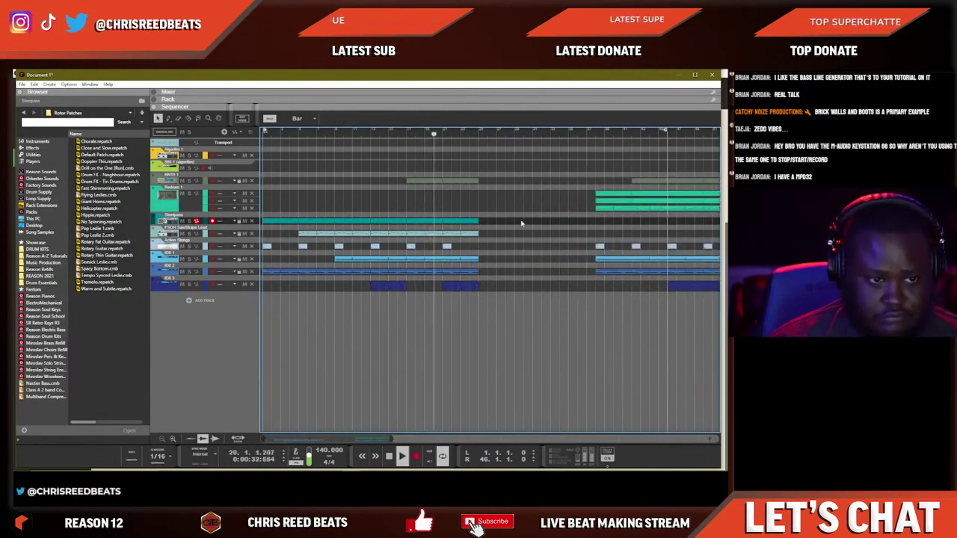
pyautogui.moveTo(580, 210); pyautogui.dragTo(630, 198)
pyautogui.click(524, 211)
pyautogui.moveTo(567, 212); pyautogui.dragTo(468, 200)
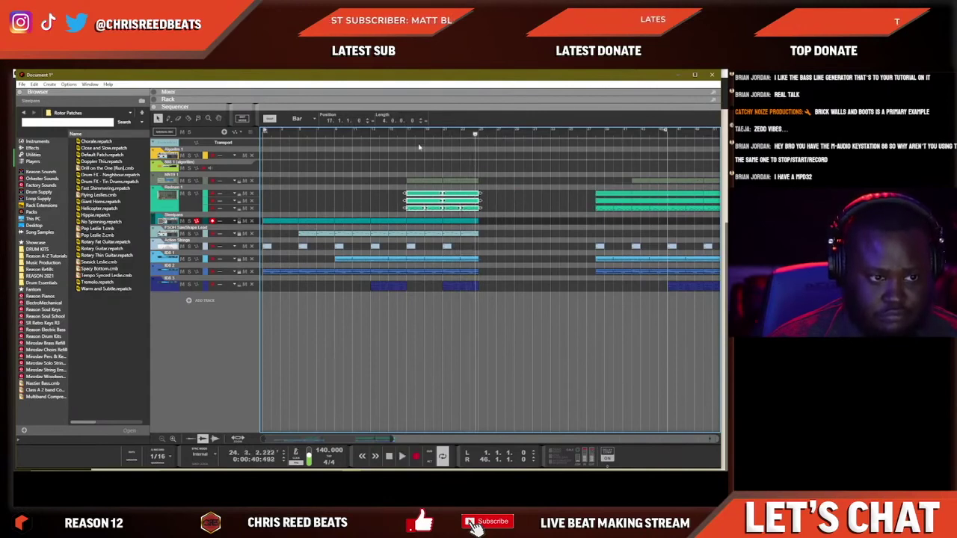